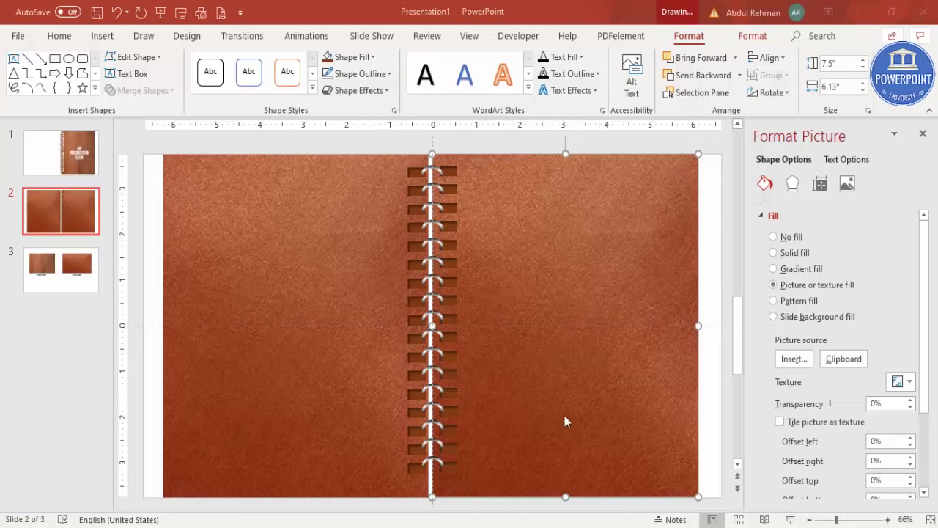
- Group the spiral rings and draw a rectangle over the right-hand page
{"action": "left_click_drag", "start_coordinate": [374, 139], "coordinate": [479, 508]}
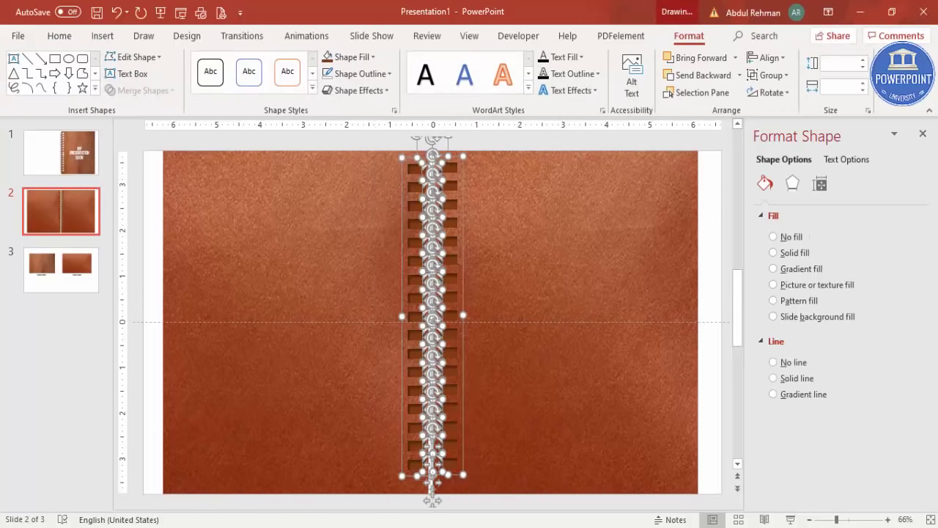
{"action": "key", "text": "ctrl+g"}
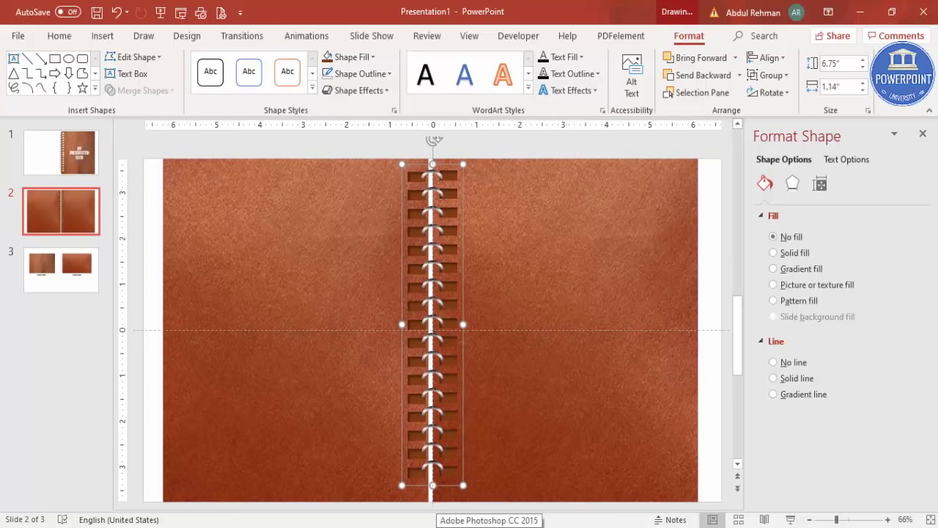
{"action": "left_click", "coordinate": [100, 36]}
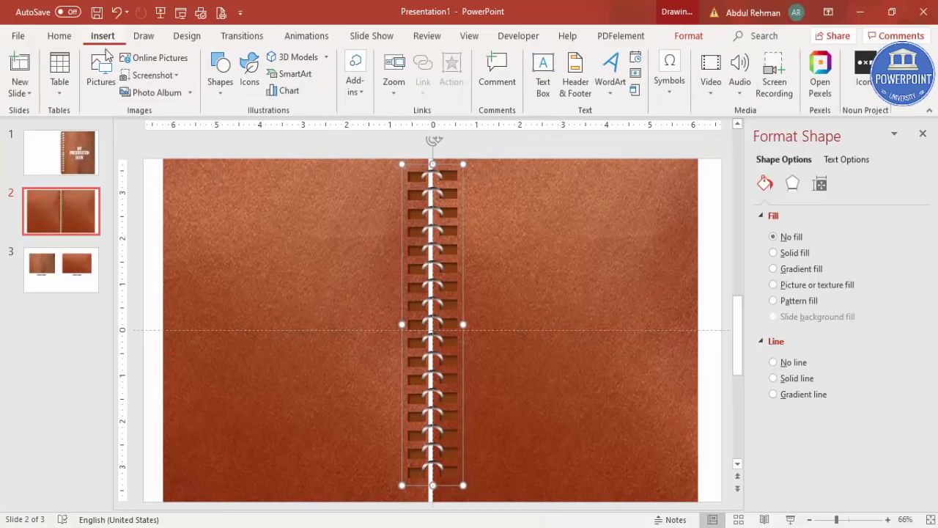
{"action": "left_click", "coordinate": [224, 97]}
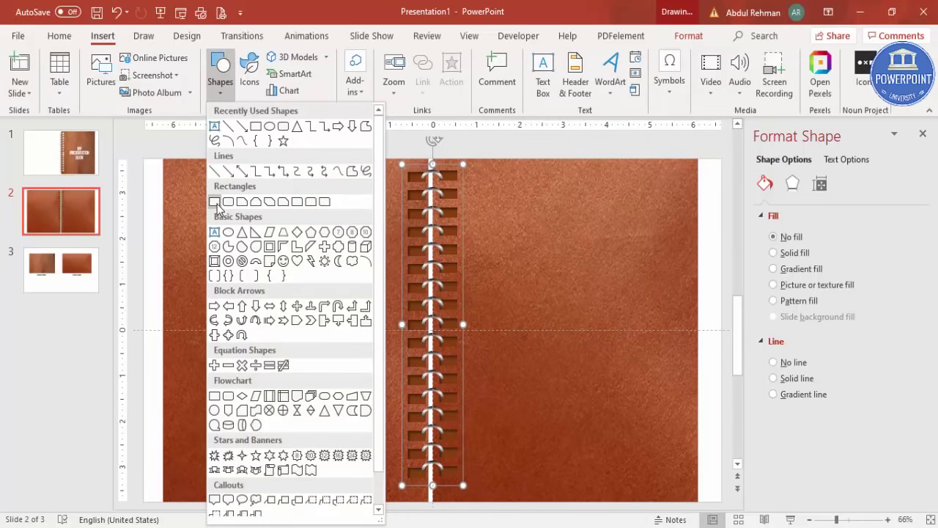
{"action": "left_click", "coordinate": [215, 202]}
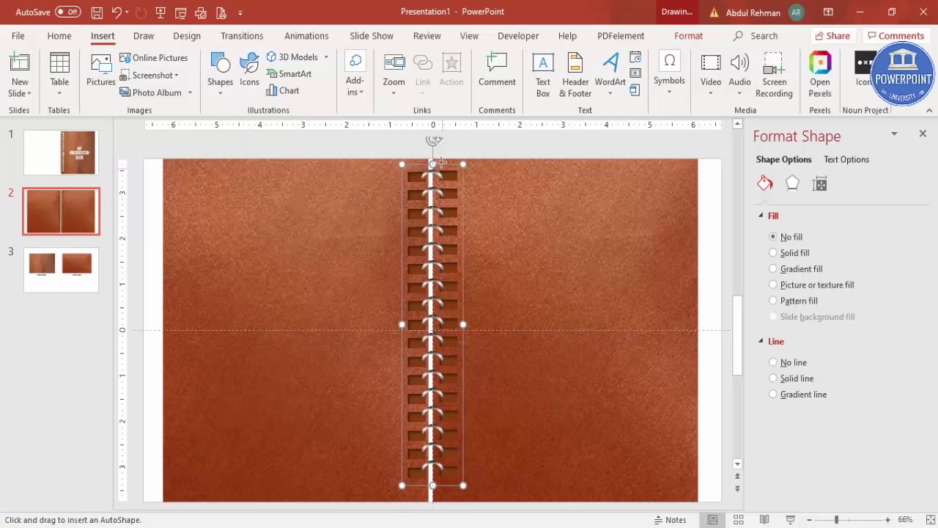
{"action": "left_click_drag", "start_coordinate": [435, 159], "coordinate": [679, 490]}
{"action": "left_click_drag", "start_coordinate": [558, 158], "coordinate": [557, 157]}
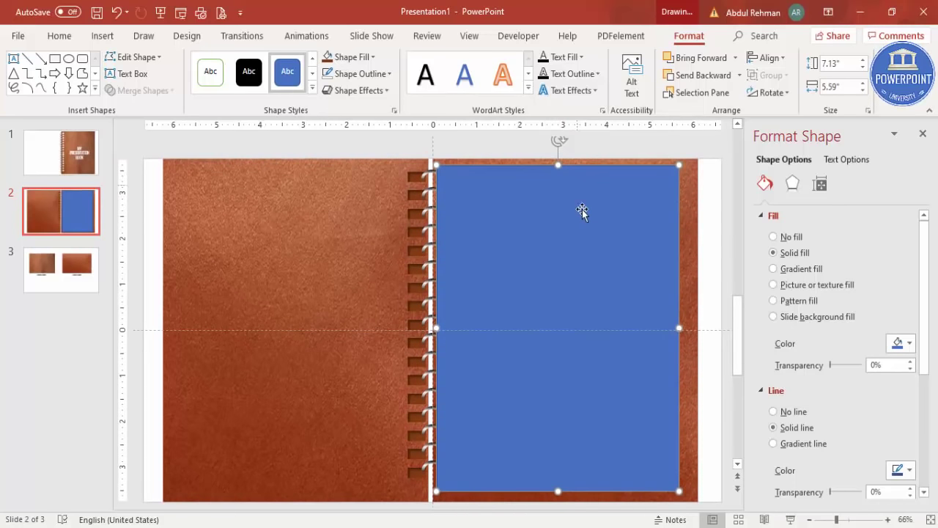
- Make the rectangle white with no outline and send it behind the rings
{"action": "left_click", "coordinate": [378, 73]}
{"action": "left_click", "coordinate": [354, 232]}
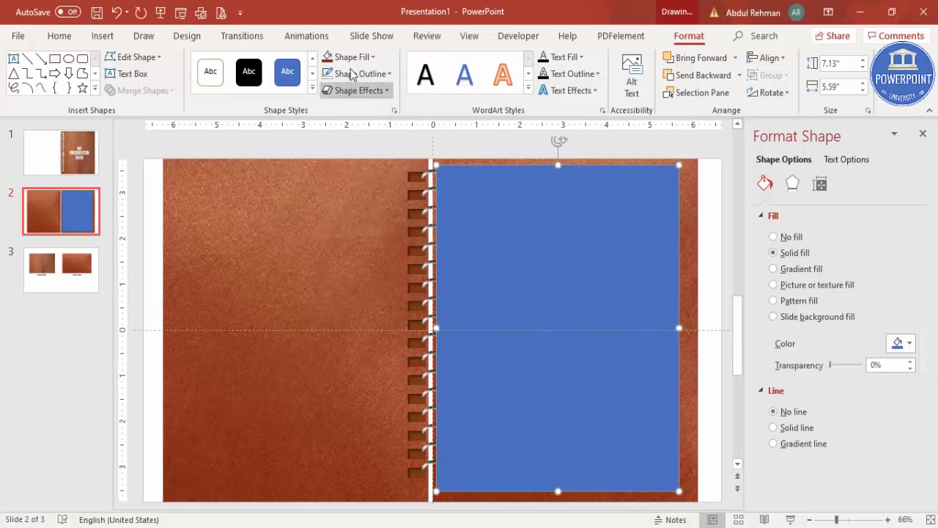
{"action": "left_click", "coordinate": [348, 56]}
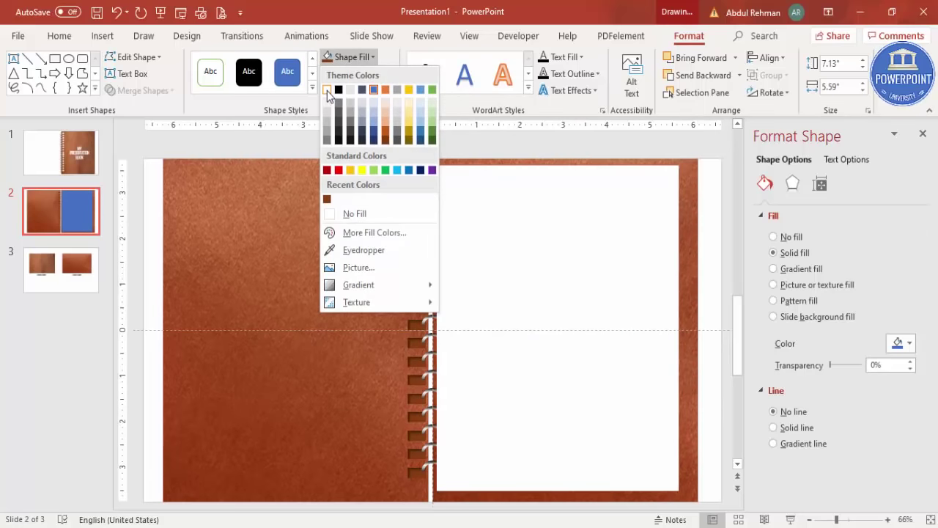
{"action": "left_click", "coordinate": [328, 91]}
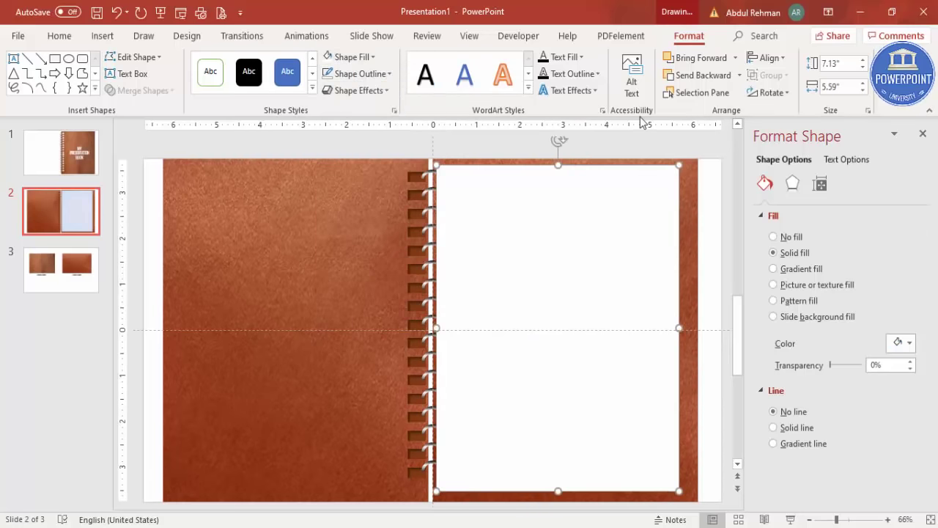
{"action": "left_click", "coordinate": [708, 77]}
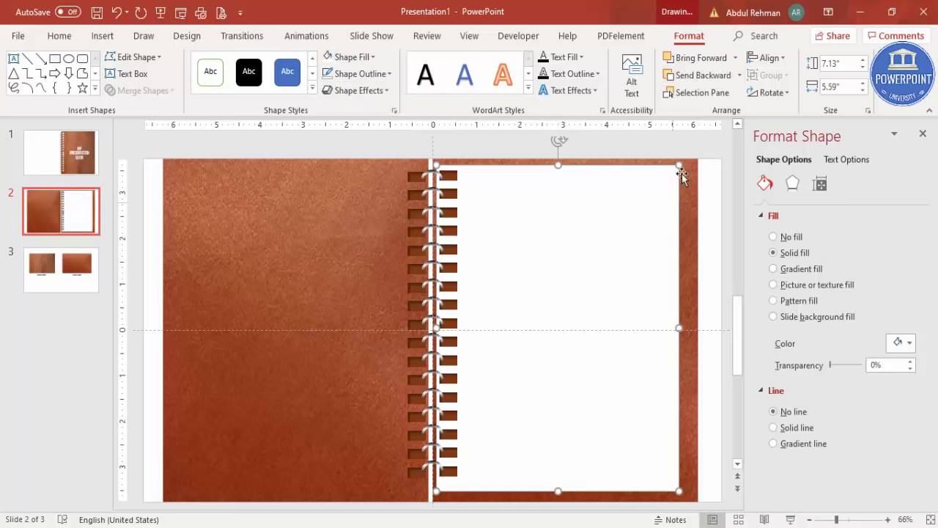
{"action": "left_click", "coordinate": [682, 143]}
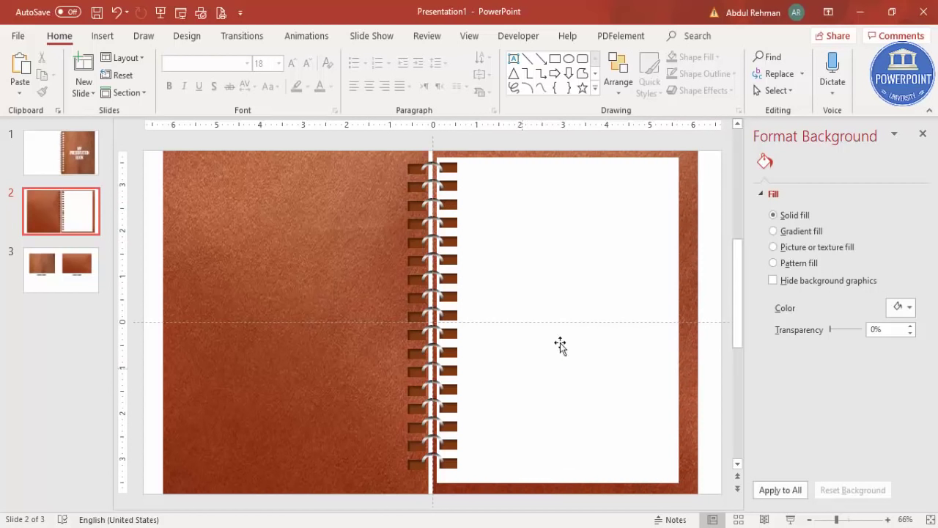
- Draw a fully rounded rectangle at the page's lower right edge, extending past the bottom
{"action": "left_click", "coordinate": [472, 38]}
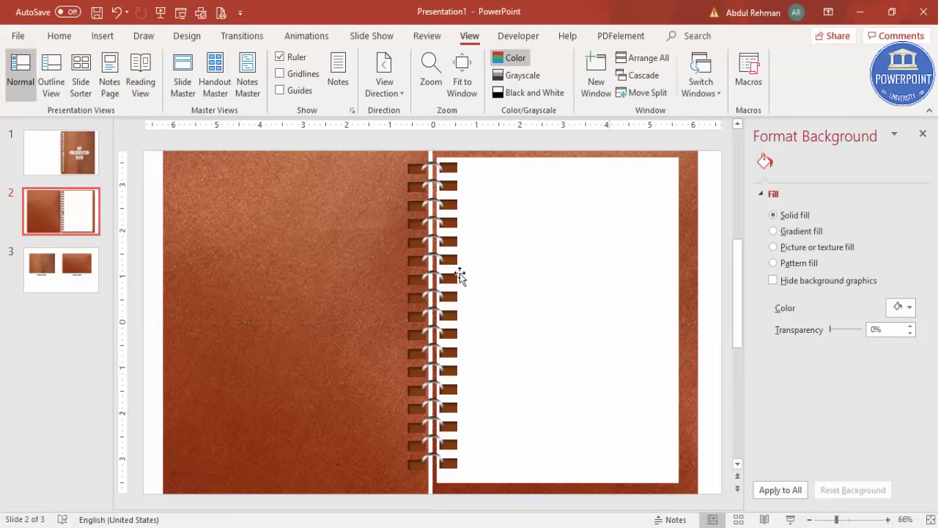
{"action": "left_click", "coordinate": [104, 40]}
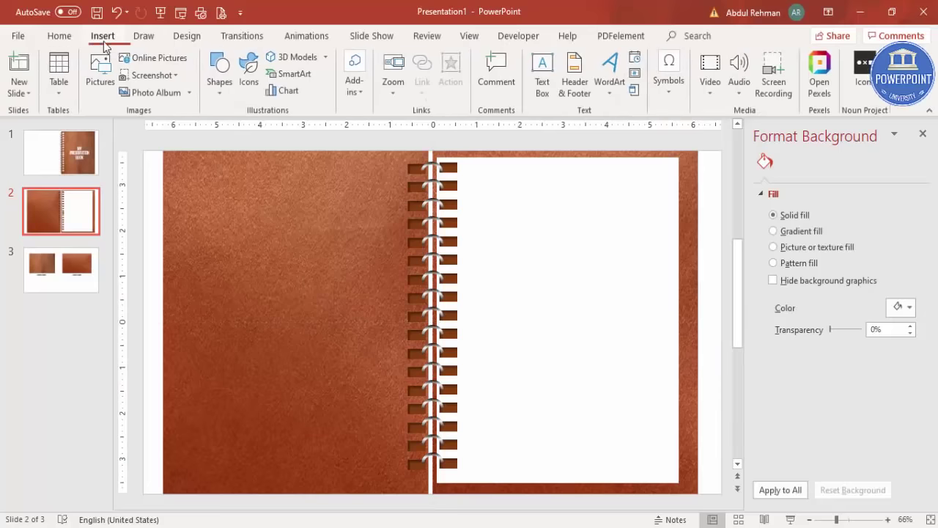
{"action": "left_click", "coordinate": [221, 88]}
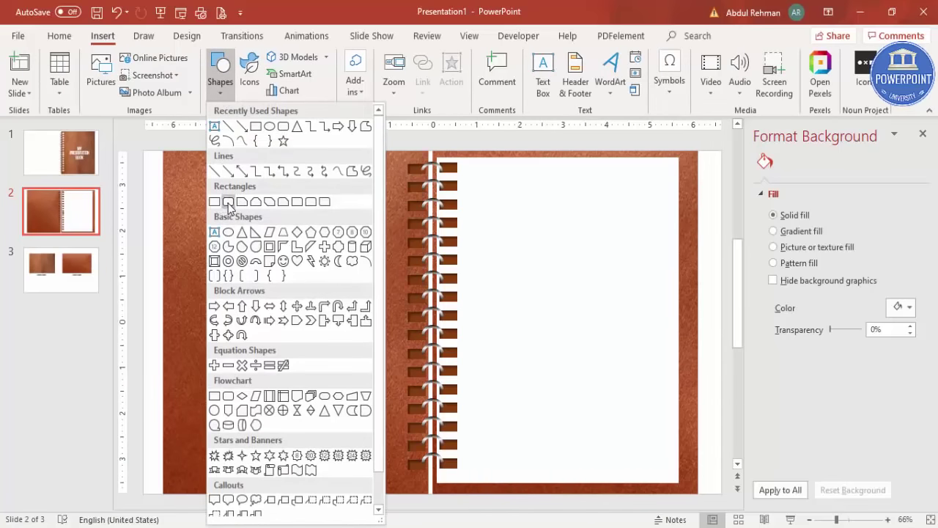
{"action": "left_click", "coordinate": [229, 203]}
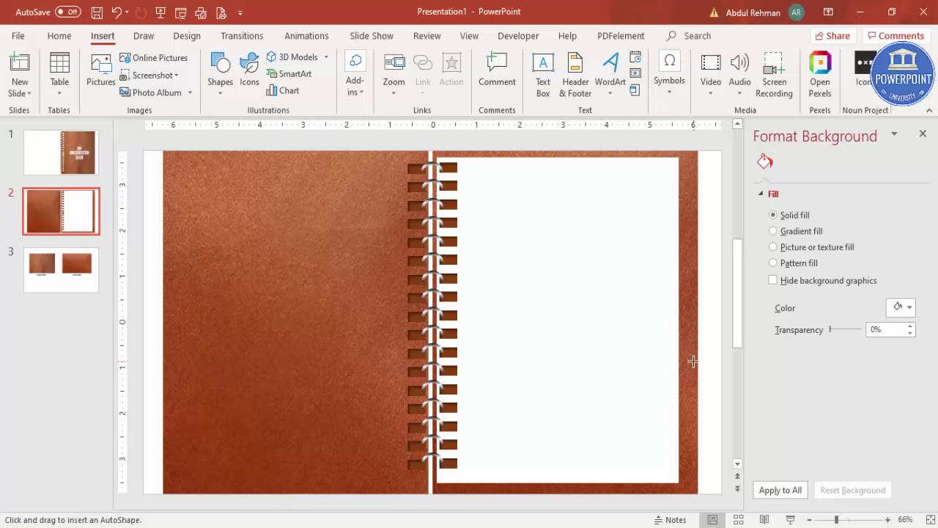
{"action": "mouse_move", "coordinate": [692, 347]}
{"action": "left_mouse_down"}
{"action": "mouse_move", "coordinate": [656, 387]}
{"action": "mouse_move", "coordinate": [652, 492]}
{"action": "left_mouse_up"}
{"action": "left_click_drag", "start_coordinate": [667, 347], "coordinate": [672, 348]}
{"action": "left_click_drag", "start_coordinate": [680, 384], "coordinate": [684, 385]}
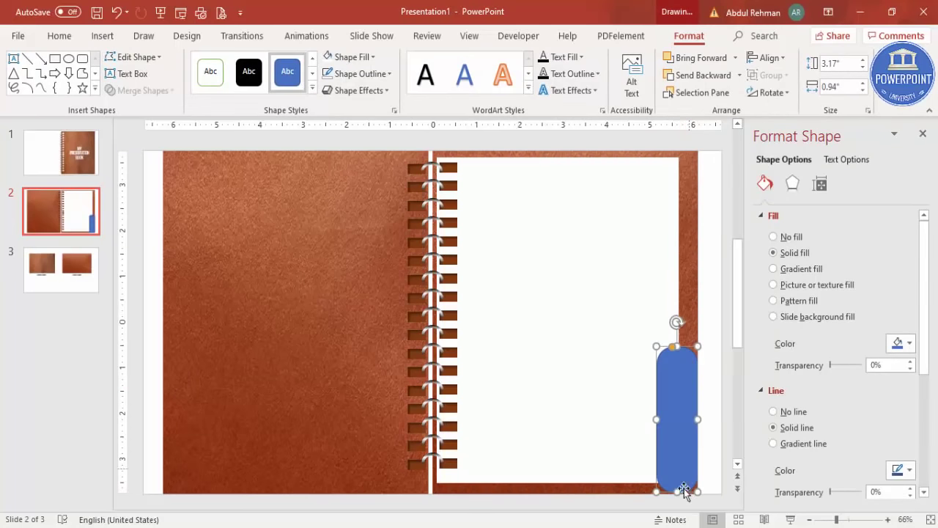
{"action": "left_click_drag", "start_coordinate": [677, 492], "coordinate": [679, 501]}
- Subtract the rounded shape from the white page to cut the notch
{"action": "left_click", "coordinate": [625, 295]}
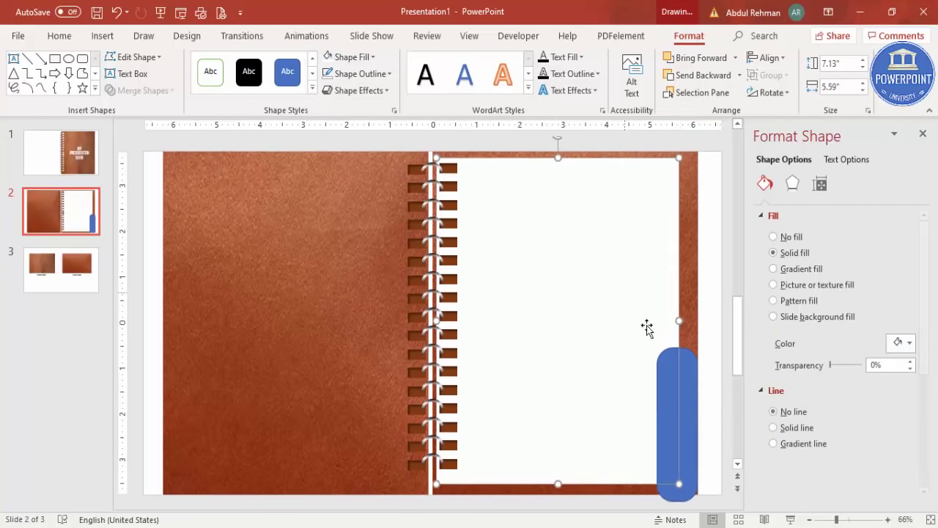
{"action": "left_click", "coordinate": [688, 389], "text": "shift"}
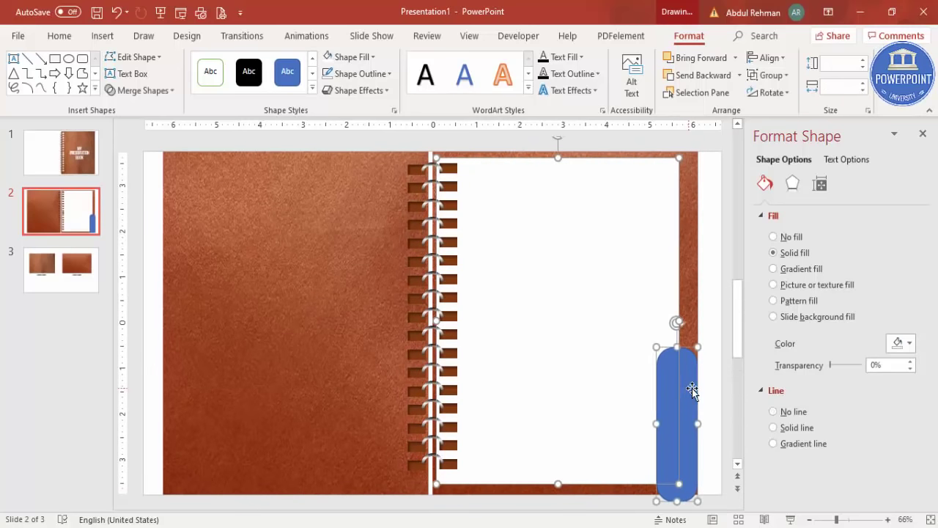
{"action": "left_click", "coordinate": [147, 92]}
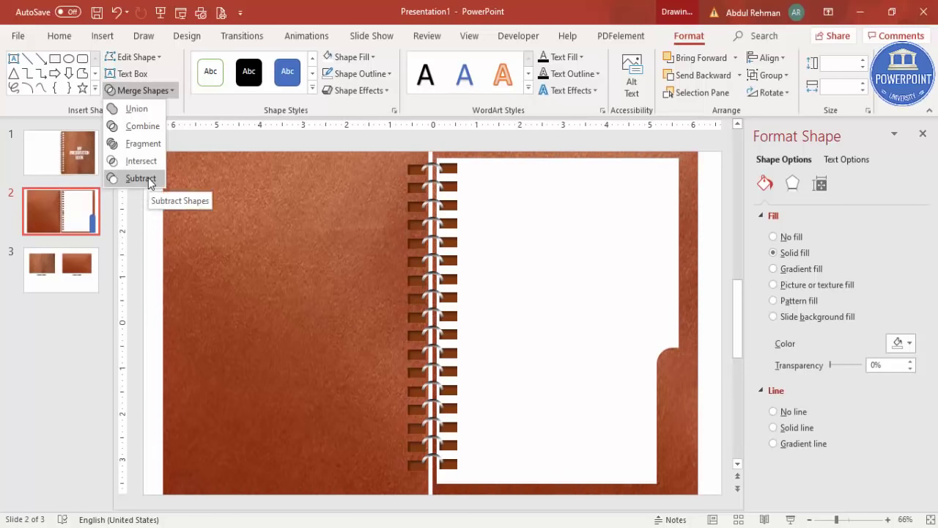
{"action": "left_click", "coordinate": [148, 177]}
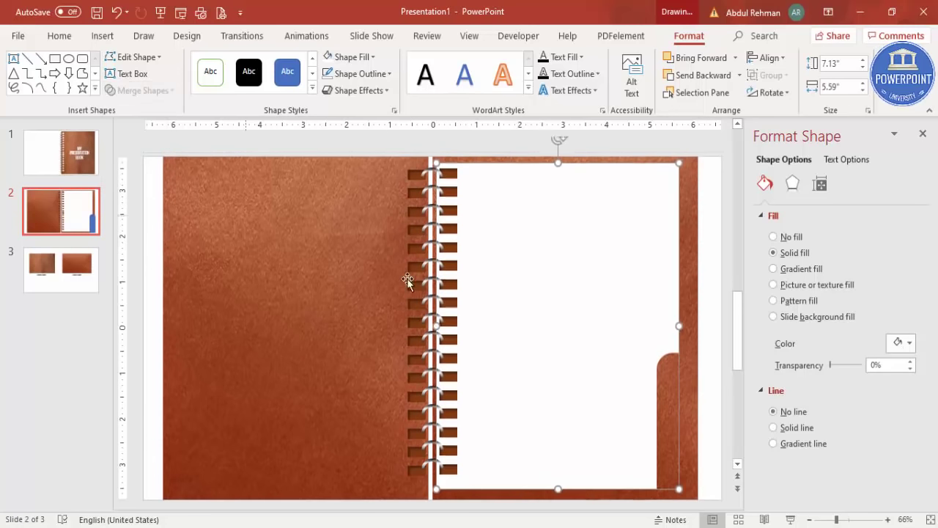
{"action": "left_click", "coordinate": [707, 339]}
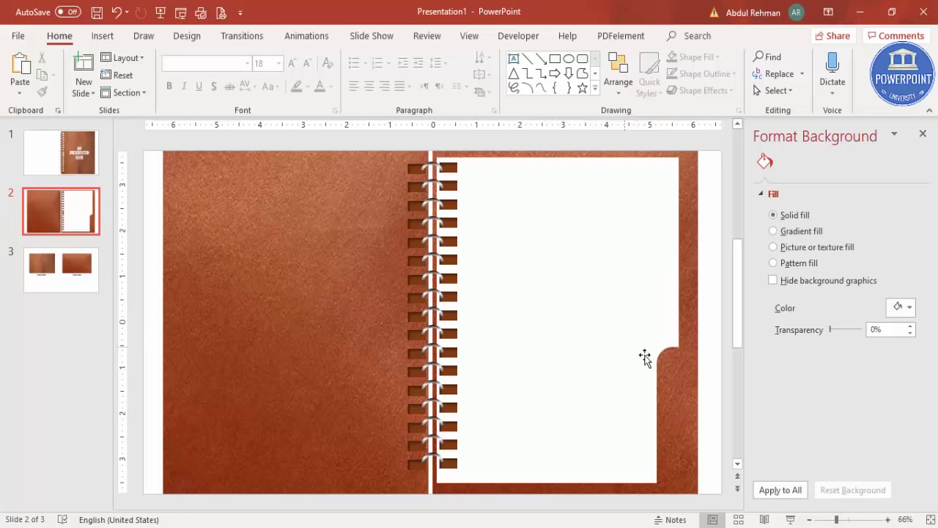
- Add an outline-free yellow rounded tab tucked behind the page's lower right edge
{"action": "left_click", "coordinate": [102, 36]}
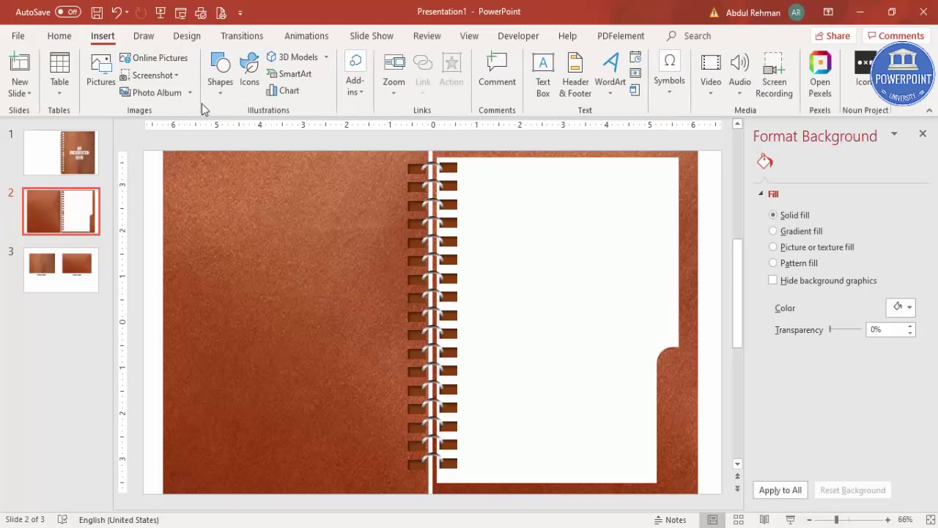
{"action": "left_click", "coordinate": [220, 82]}
{"action": "left_click", "coordinate": [220, 205]}
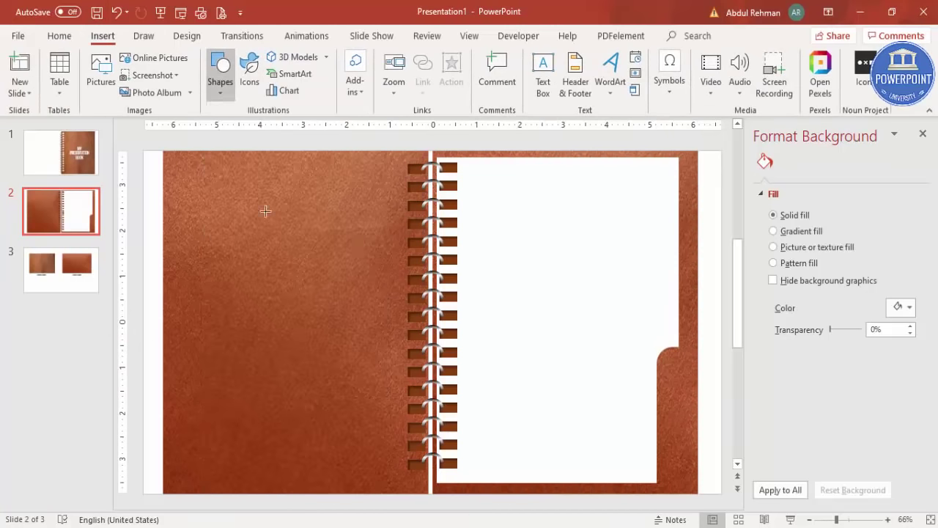
{"action": "mouse_move", "coordinate": [652, 347]}
{"action": "left_mouse_down"}
{"action": "mouse_move", "coordinate": [670, 444]}
{"action": "mouse_move", "coordinate": [689, 482]}
{"action": "mouse_move", "coordinate": [670, 344]}
{"action": "left_mouse_up"}
{"action": "left_click", "coordinate": [360, 74]}
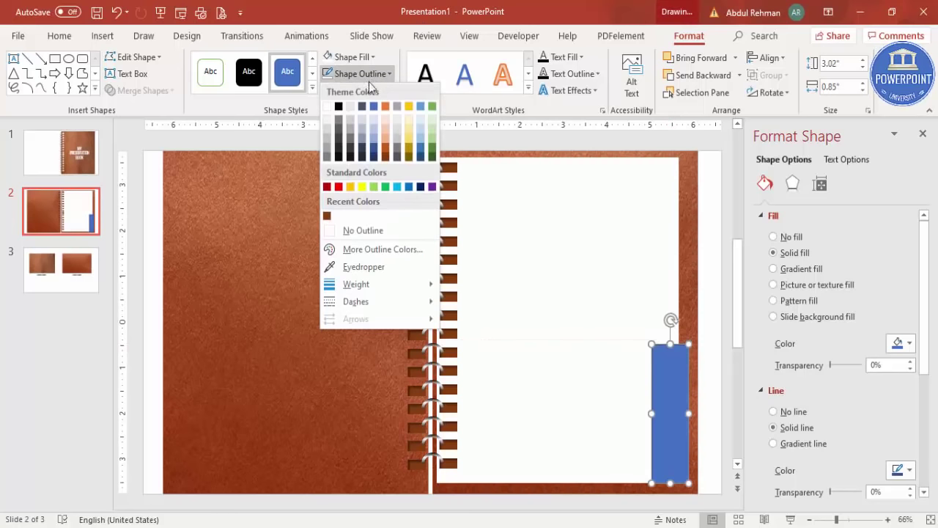
{"action": "left_click", "coordinate": [377, 228]}
{"action": "left_click", "coordinate": [347, 57]}
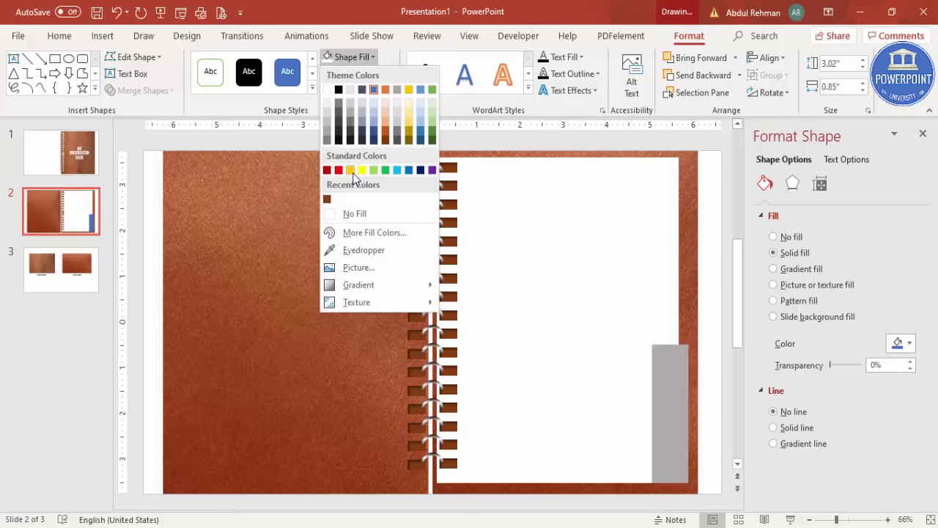
{"action": "left_click", "coordinate": [350, 170]}
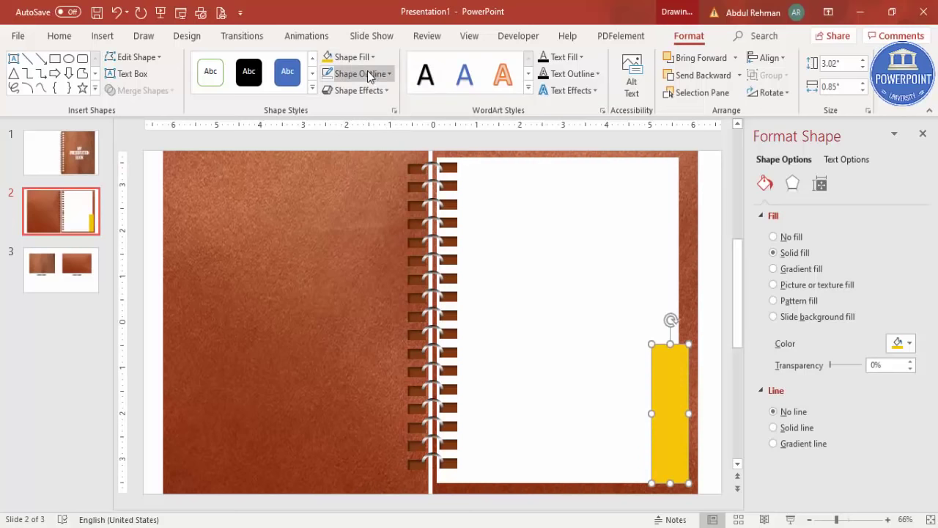
{"action": "left_click", "coordinate": [689, 82]}
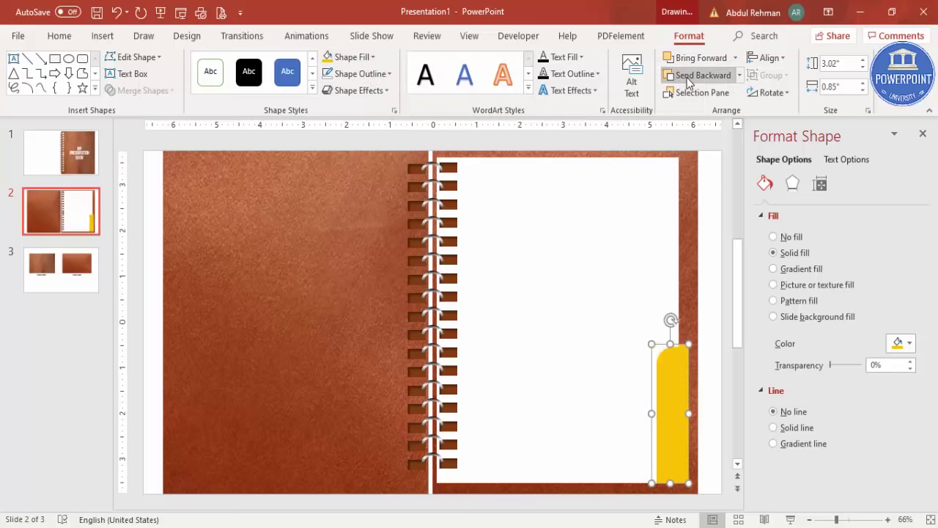
- Give the white page and yellow tab an Offset: Right shadow
{"action": "left_click", "coordinate": [666, 274], "text": "shift"}
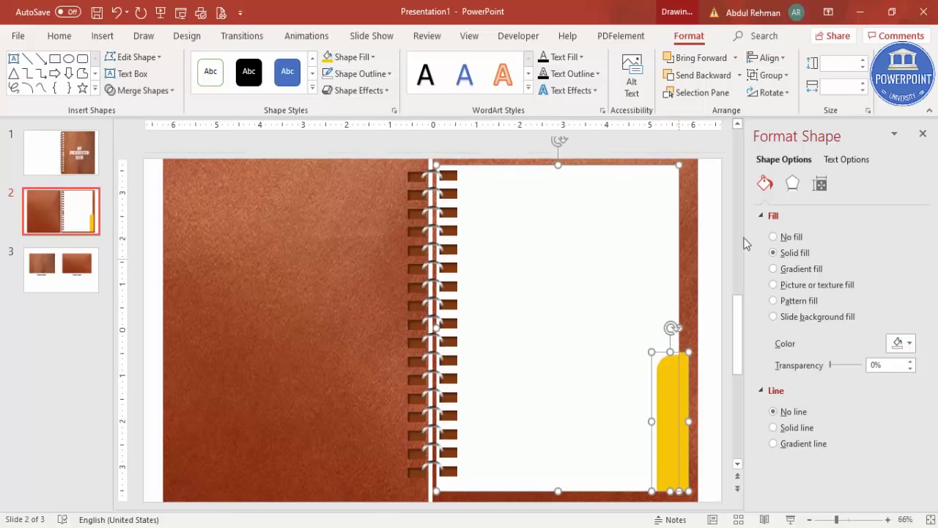
{"action": "left_click", "coordinate": [793, 184]}
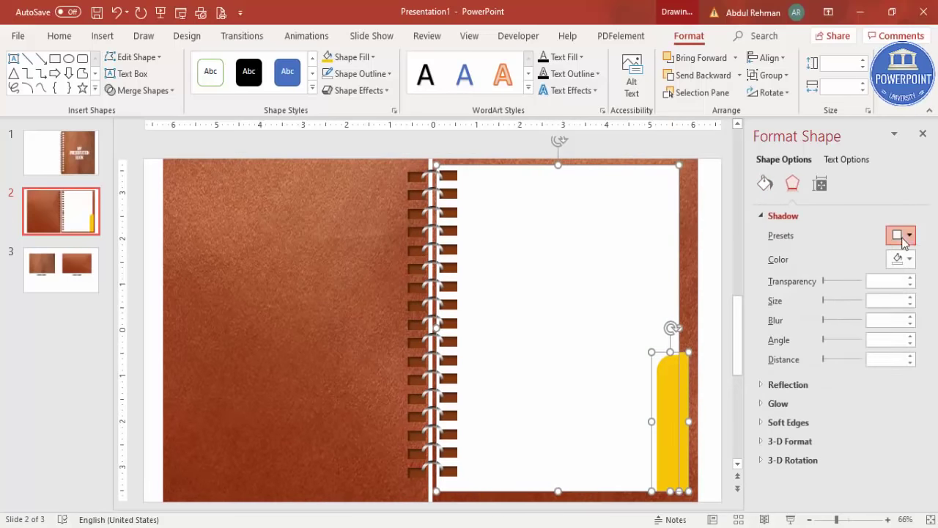
{"action": "left_click", "coordinate": [901, 235]}
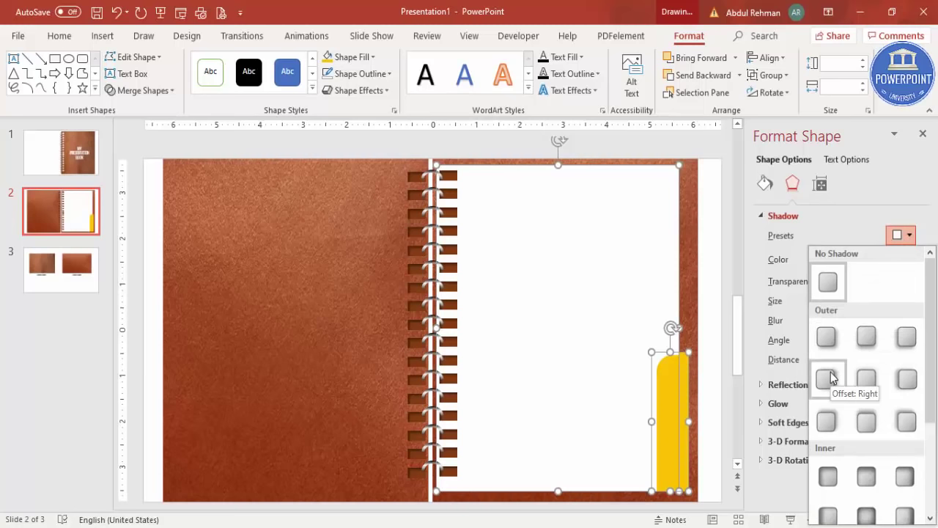
{"action": "left_click", "coordinate": [827, 378]}
{"action": "left_click", "coordinate": [668, 151]}
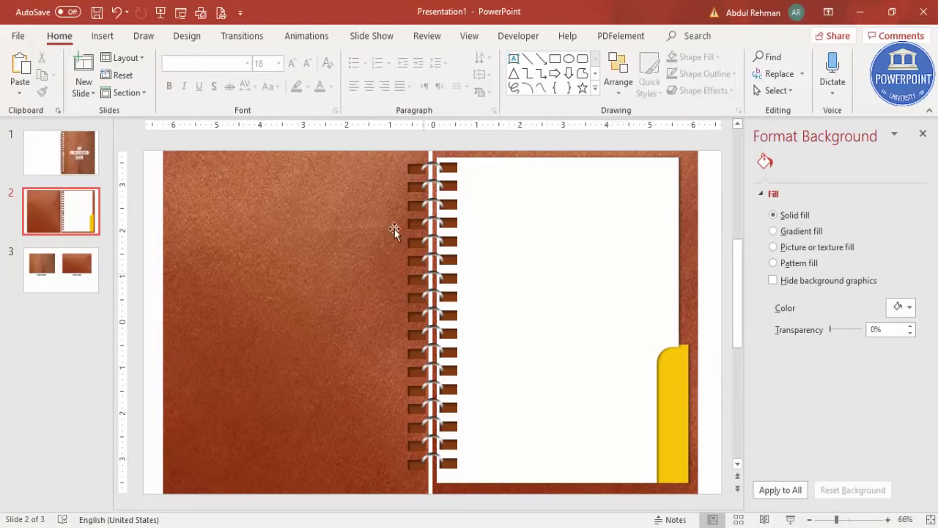
- Add a text box reading 'PAGE 01' on the right page
{"action": "left_click", "coordinate": [102, 36]}
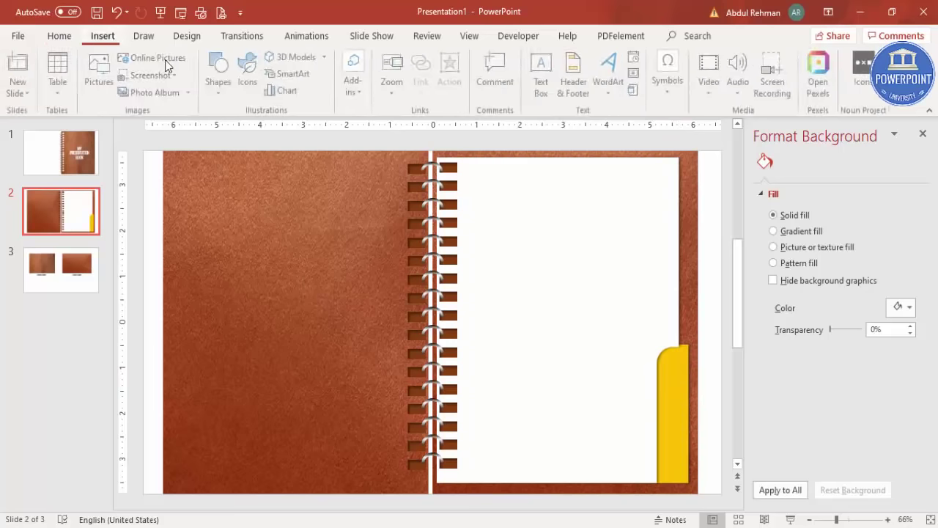
{"action": "left_click", "coordinate": [543, 73]}
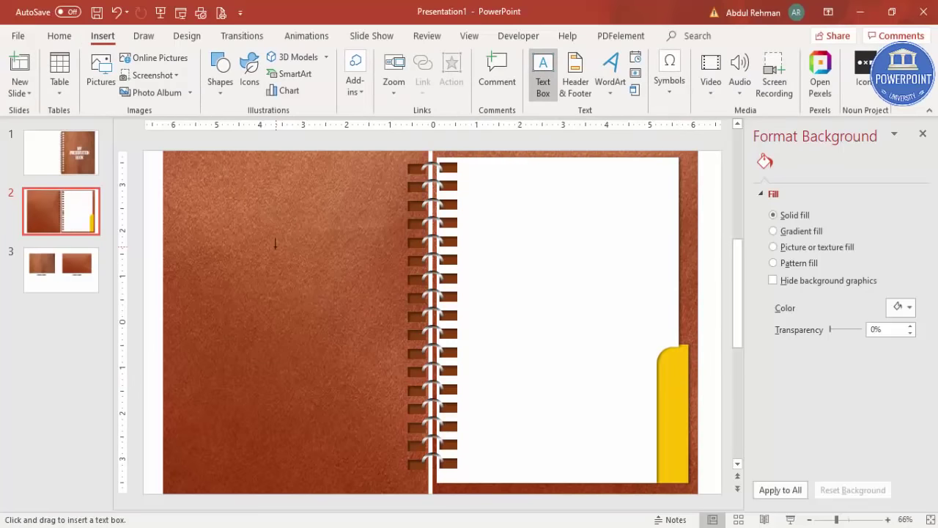
{"action": "left_click_drag", "start_coordinate": [509, 247], "coordinate": [608, 271]}
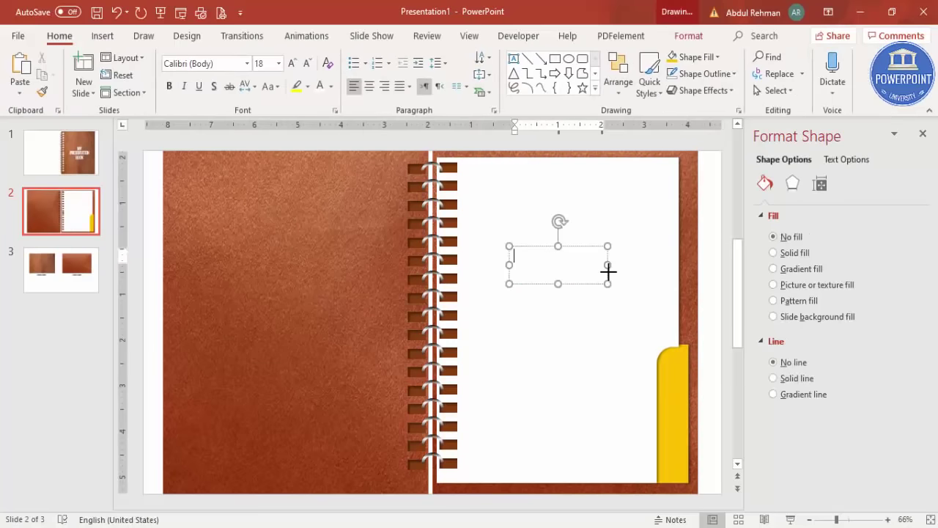
{"action": "type", "text": "PAGE 01"}
{"action": "left_click", "coordinate": [582, 248]}
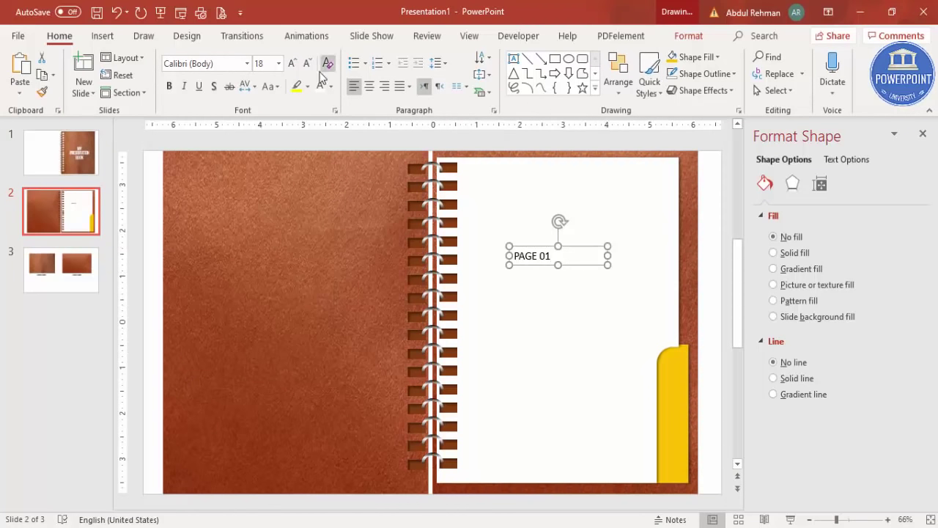
- Make the PAGE 01 label vertical, bold at 20 pt, and position it on the yellow tab
{"action": "left_click", "coordinate": [330, 87]}
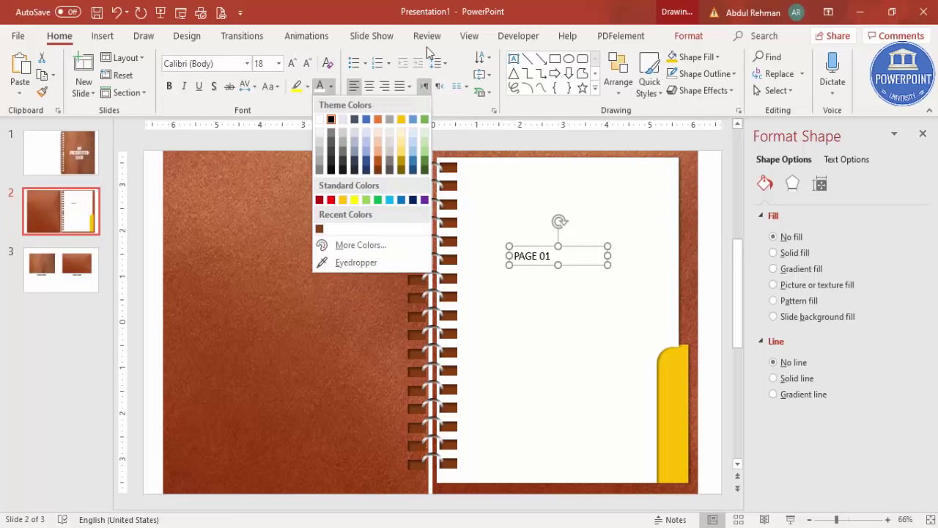
{"action": "left_click", "coordinate": [484, 56]}
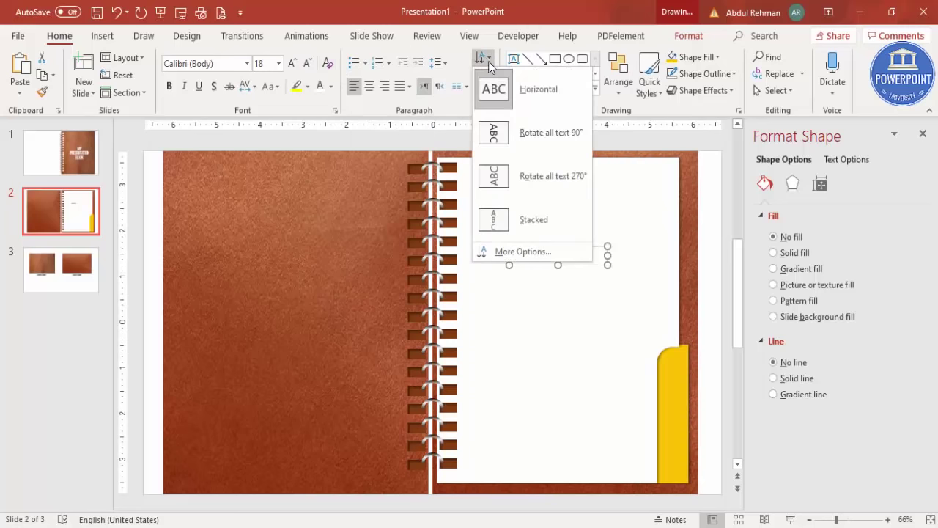
{"action": "left_click", "coordinate": [551, 183]}
{"action": "left_click_drag", "start_coordinate": [533, 267], "coordinate": [684, 415]}
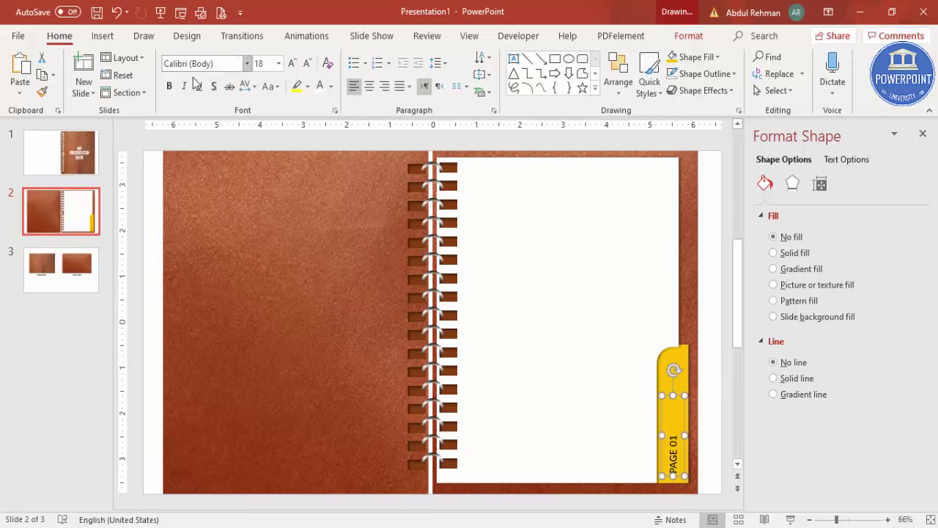
{"action": "left_click", "coordinate": [169, 87]}
{"action": "left_click", "coordinate": [292, 63]}
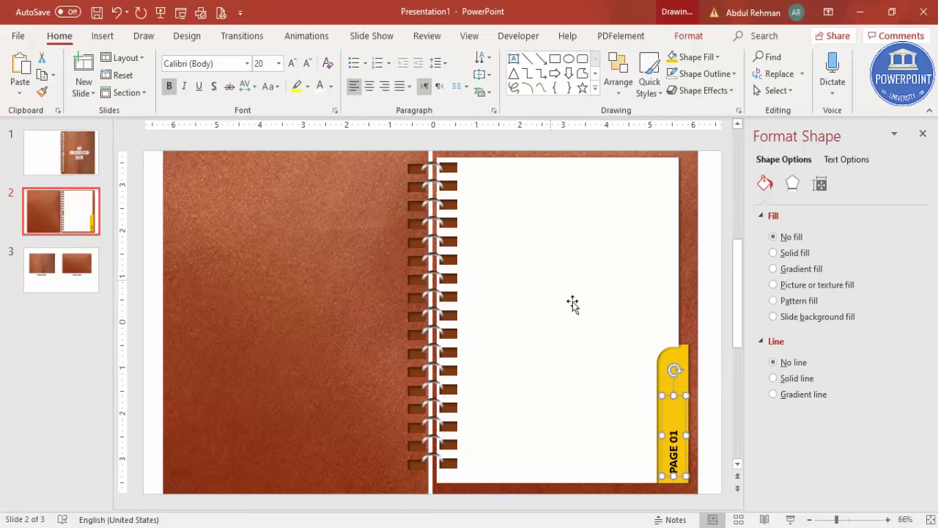
{"action": "left_click_drag", "start_coordinate": [682, 405], "coordinate": [681, 408]}
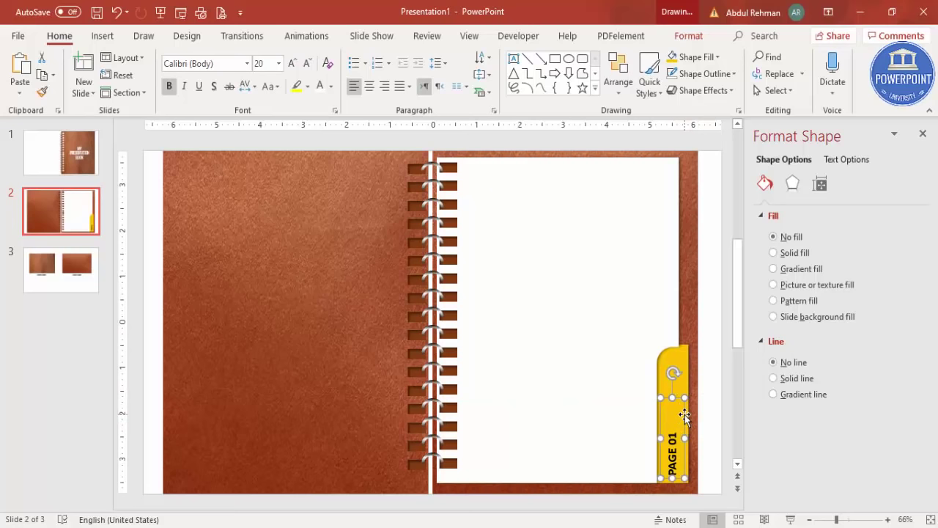
{"action": "left_click", "coordinate": [626, 149]}
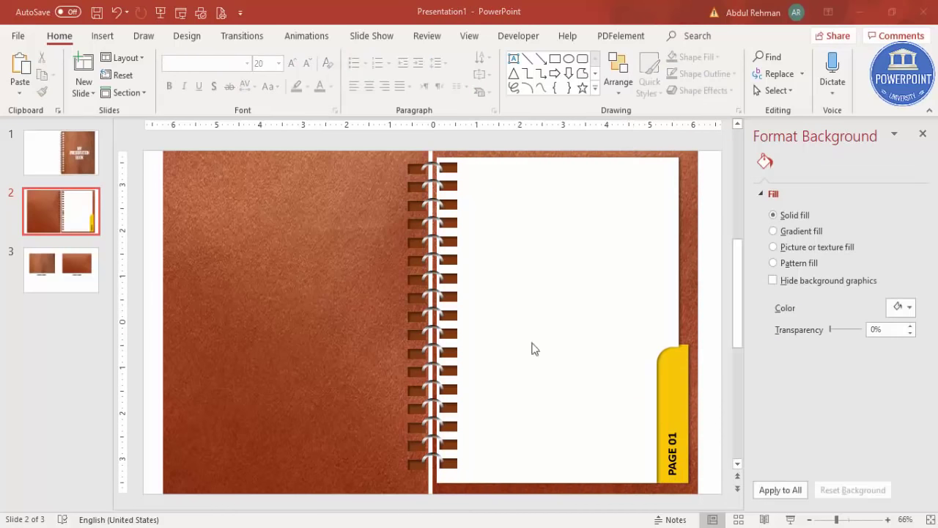
- Send the brown page frame back behind the rings, then open slide 3
{"action": "left_click", "coordinate": [574, 210]}
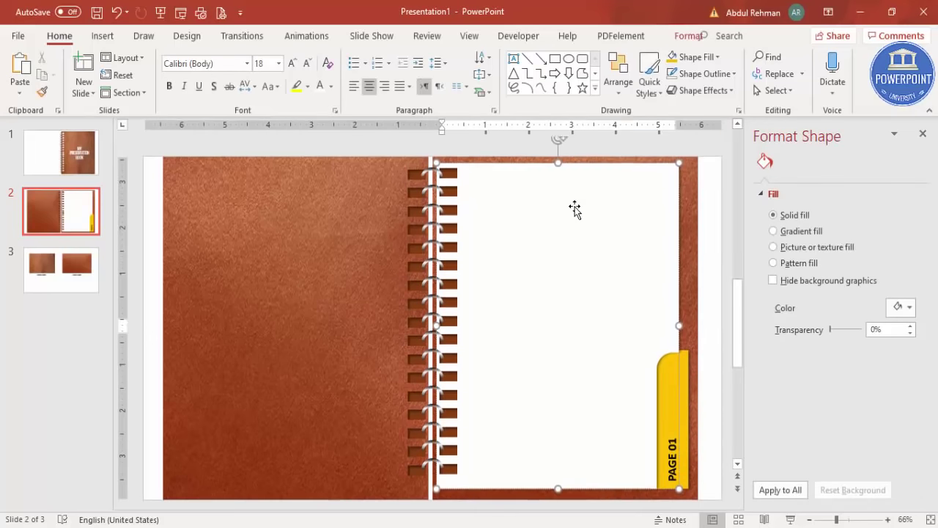
{"action": "left_click", "coordinate": [669, 384]}
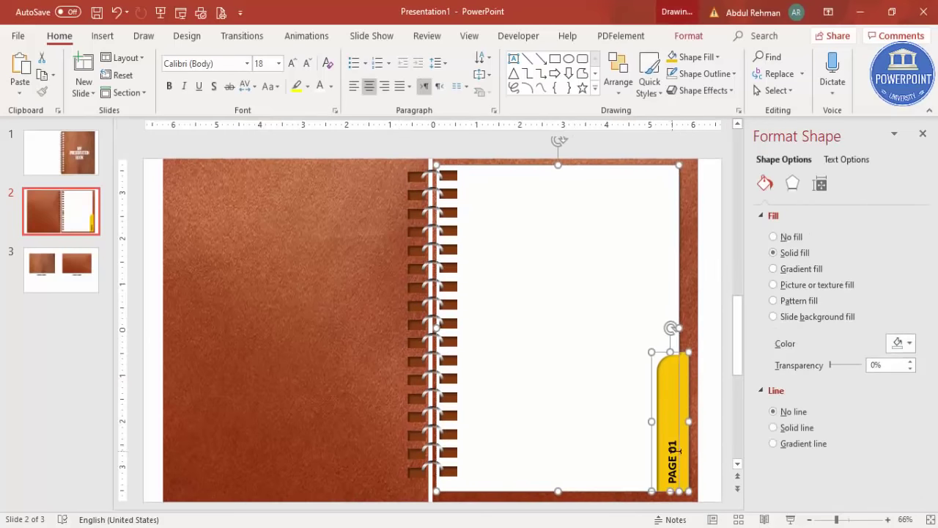
{"action": "key", "text": "Tab"}
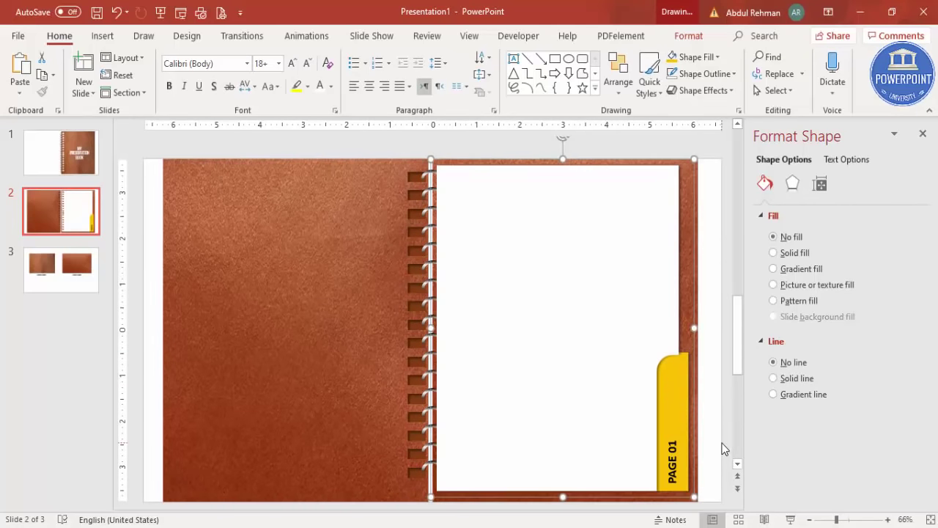
{"action": "left_click", "coordinate": [688, 35]}
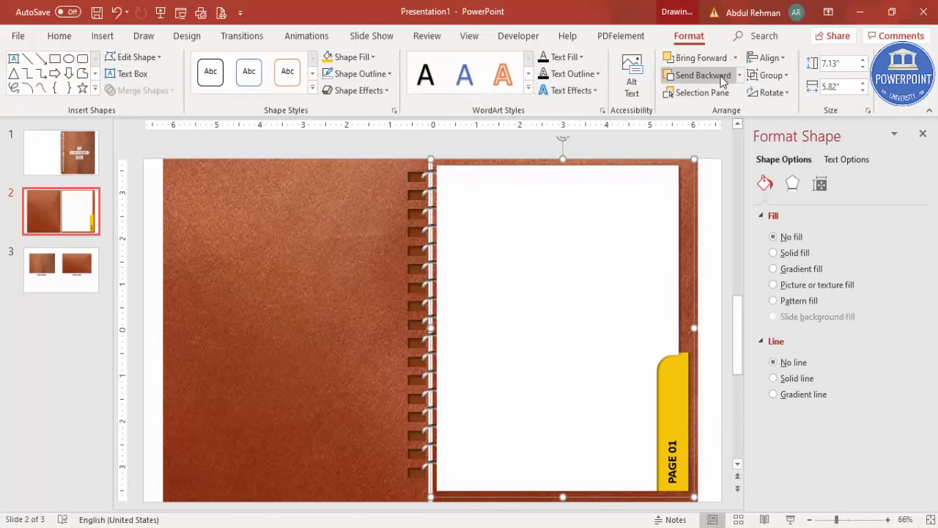
{"action": "left_click", "coordinate": [724, 74]}
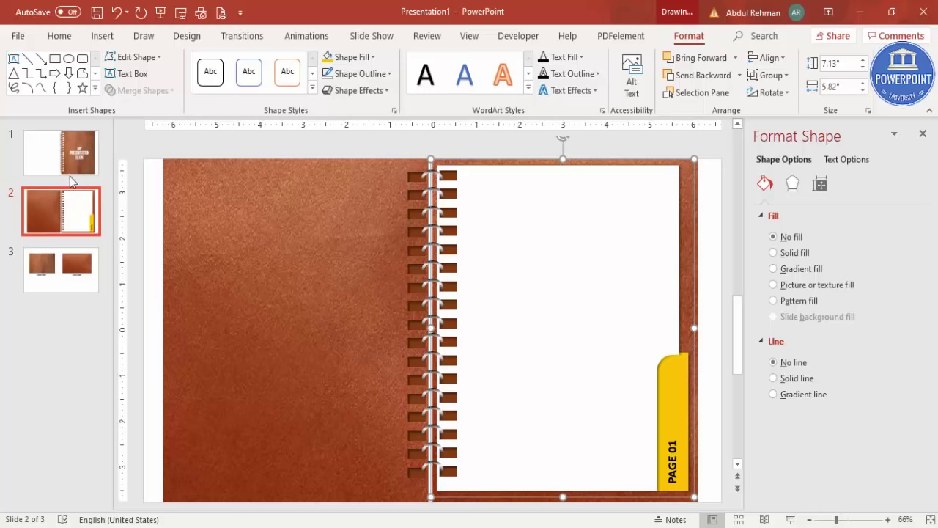
{"action": "left_click", "coordinate": [71, 275]}
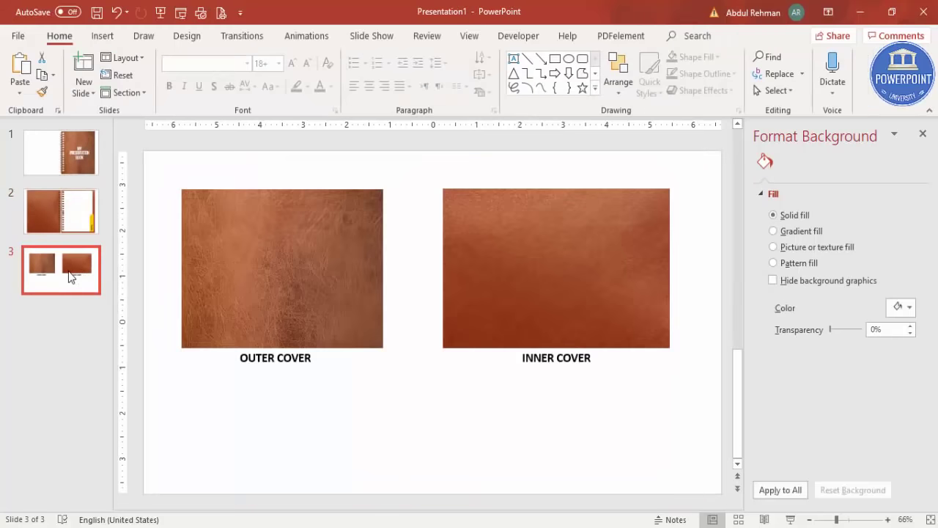
- Delete the cover-texture slide and apply the Page Curl transition to the notebook slide
{"action": "key", "text": "Delete"}
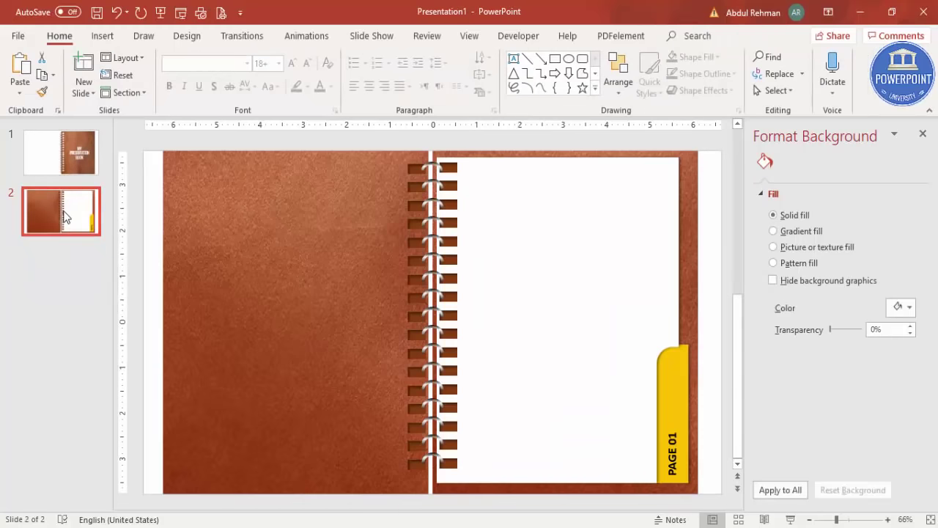
{"action": "left_click", "coordinate": [240, 37]}
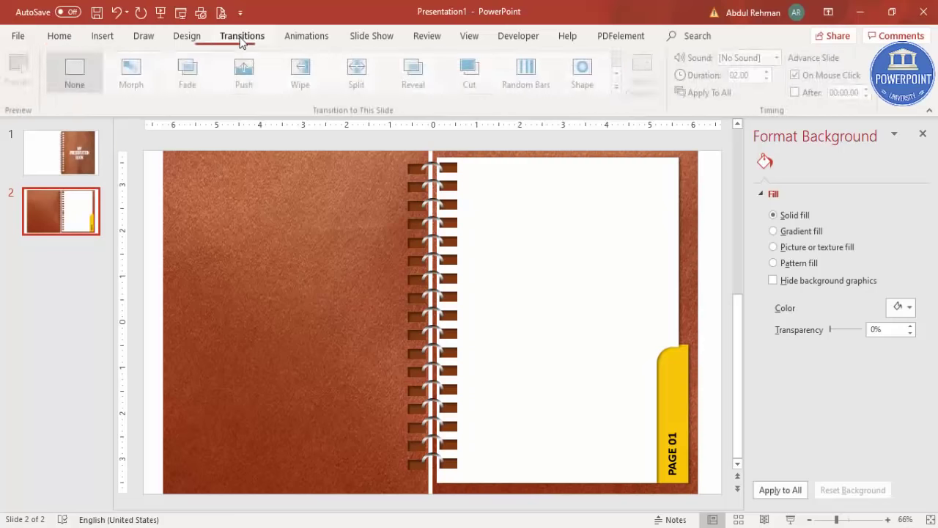
{"action": "left_click", "coordinate": [622, 89]}
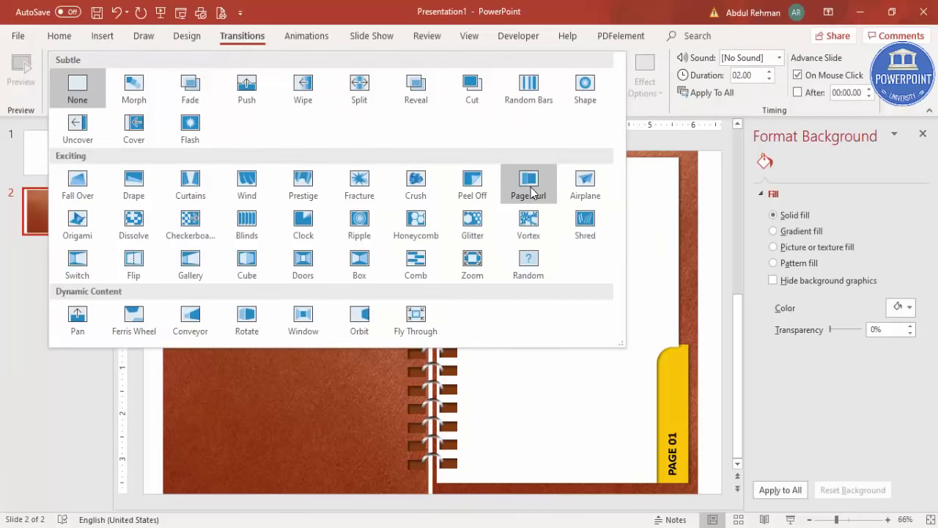
{"action": "left_click", "coordinate": [532, 184]}
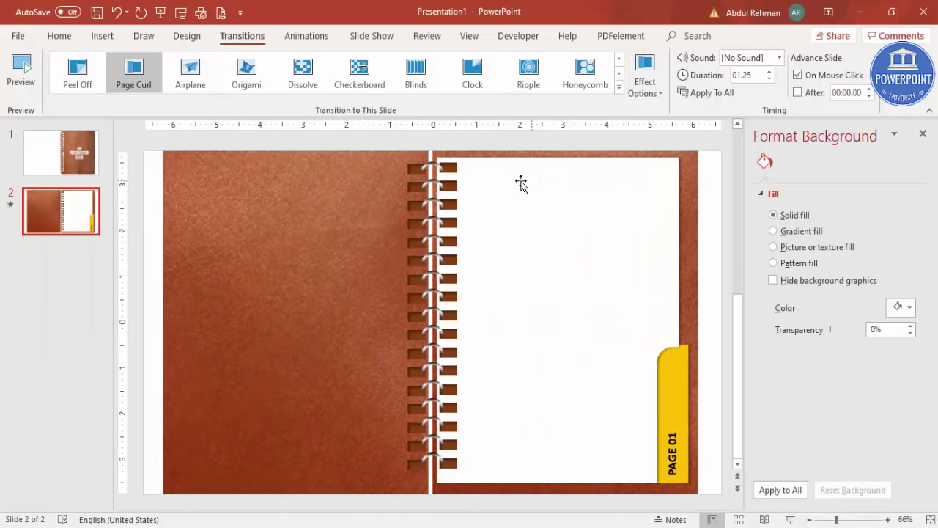
- Preview the Page Curl transition in a slide show from the cover slide
{"action": "left_click", "coordinate": [93, 155]}
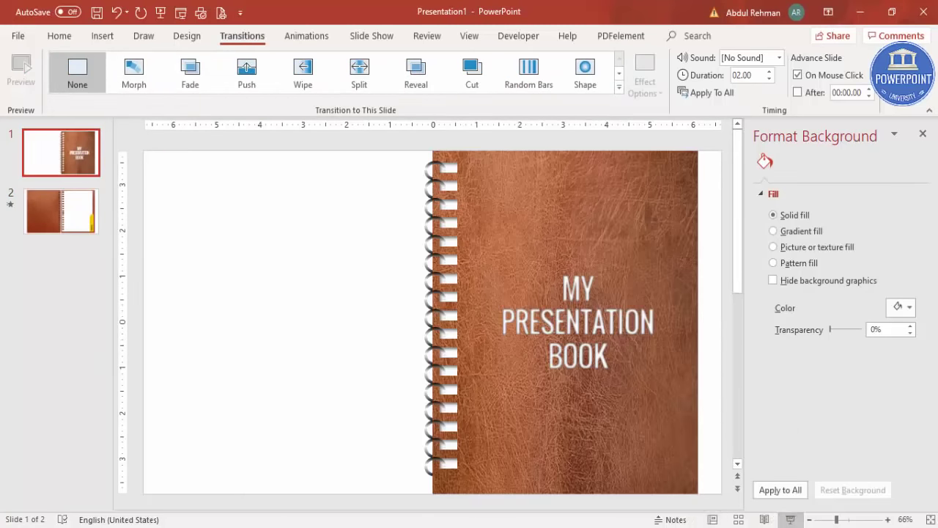
{"action": "left_click", "coordinate": [790, 519]}
{"action": "key", "text": "space"}
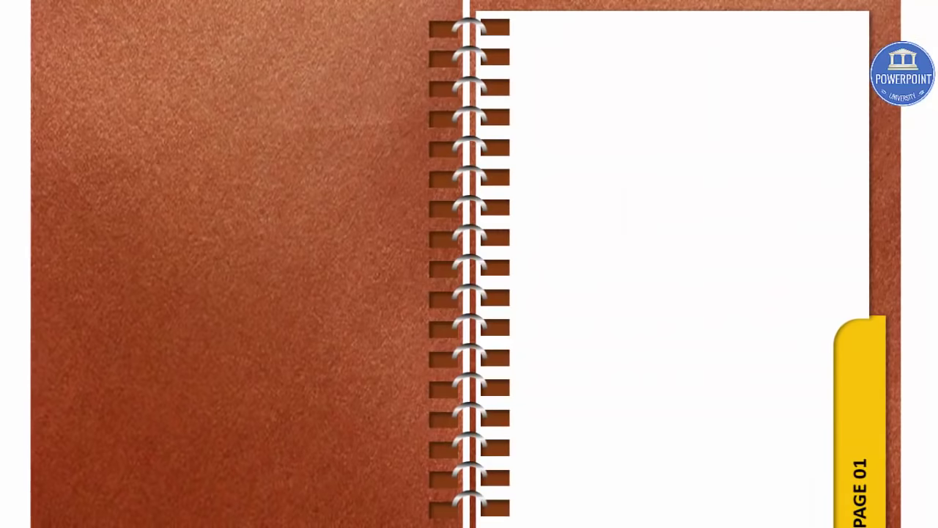
{"action": "key", "text": "Escape"}
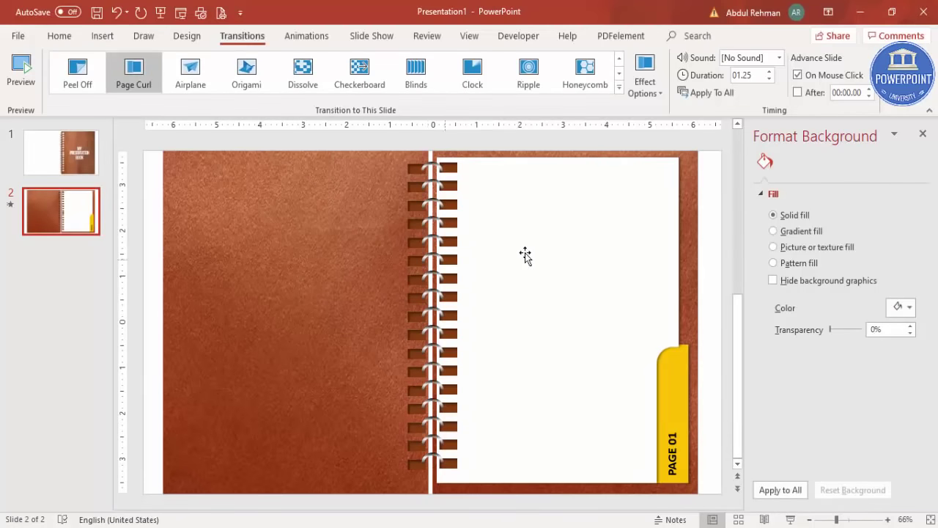
- Add a text box reading 'Subject Maths' at the top of the right page
{"action": "left_click", "coordinate": [103, 36]}
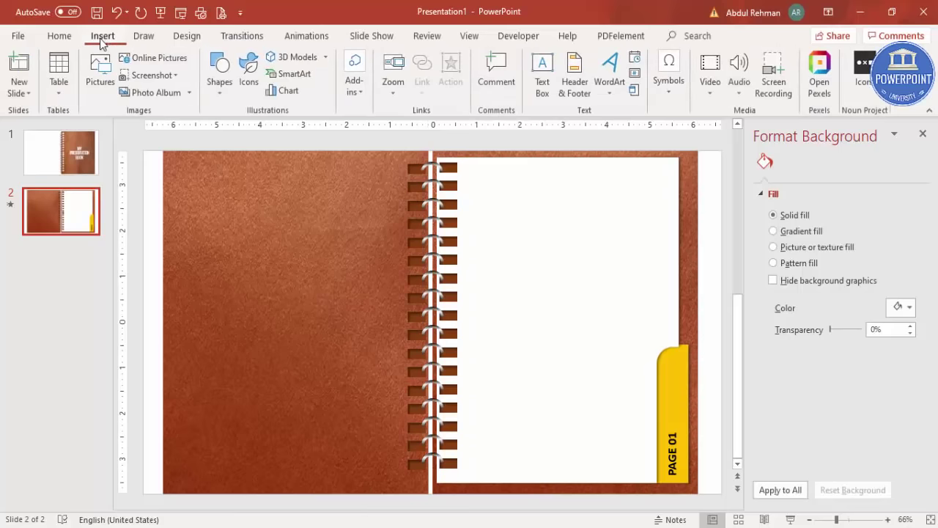
{"action": "left_click", "coordinate": [542, 76]}
{"action": "left_click_drag", "start_coordinate": [474, 173], "coordinate": [602, 198]}
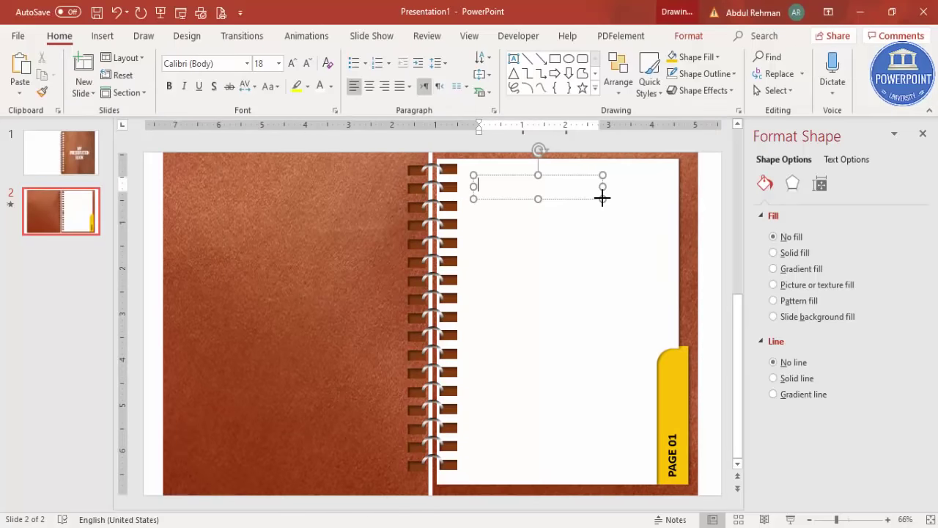
{"action": "type", "text": "Subject"}
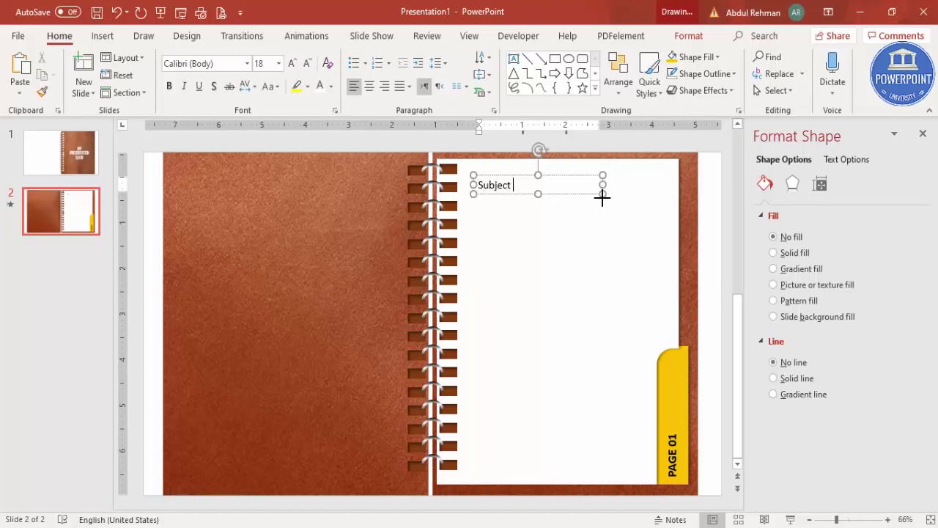
{"action": "type", "text": " Maths"}
{"action": "left_click", "coordinate": [515, 173]}
- Set the heading font to Hand Of Sean and correct 'Maths' to 'Math's'
{"action": "left_click", "coordinate": [229, 65]}
{"action": "type", "text": "Hand Of Sean"}
{"action": "key", "text": "Return"}
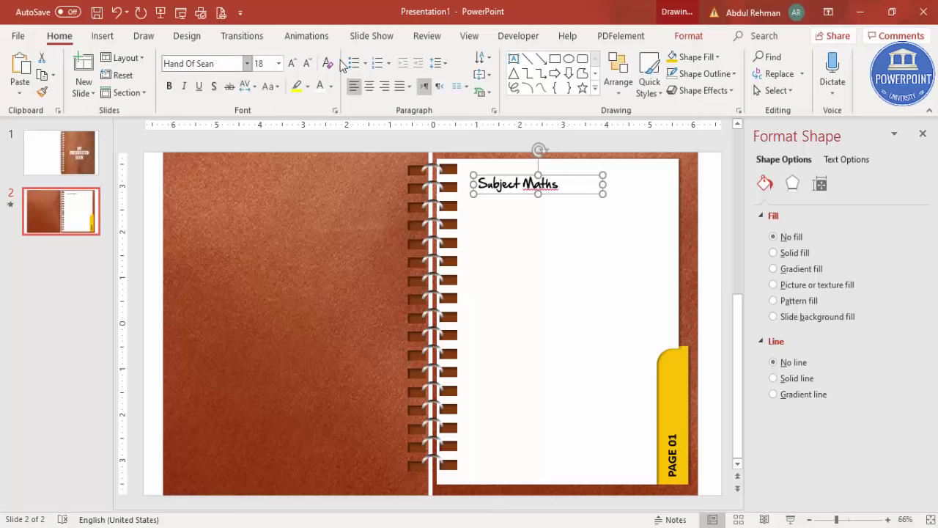
{"action": "right_click", "coordinate": [551, 188]}
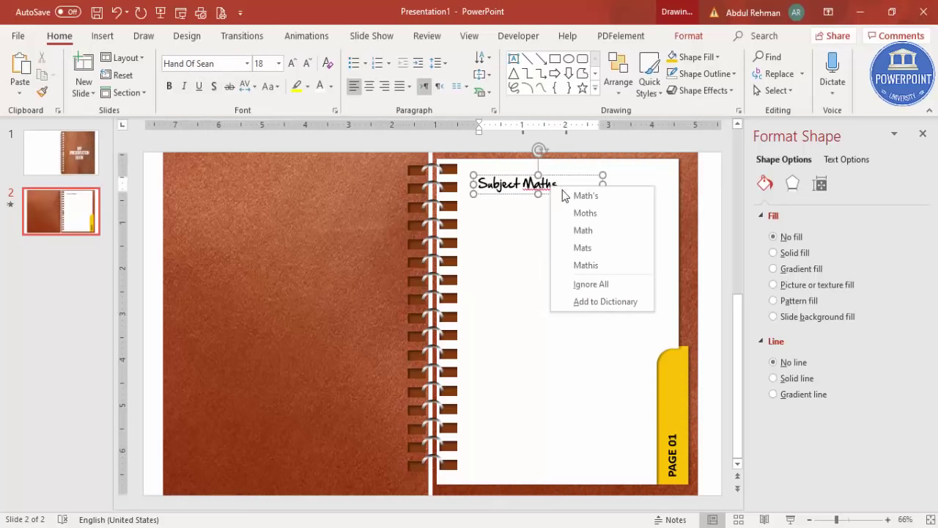
{"action": "left_click", "coordinate": [608, 198]}
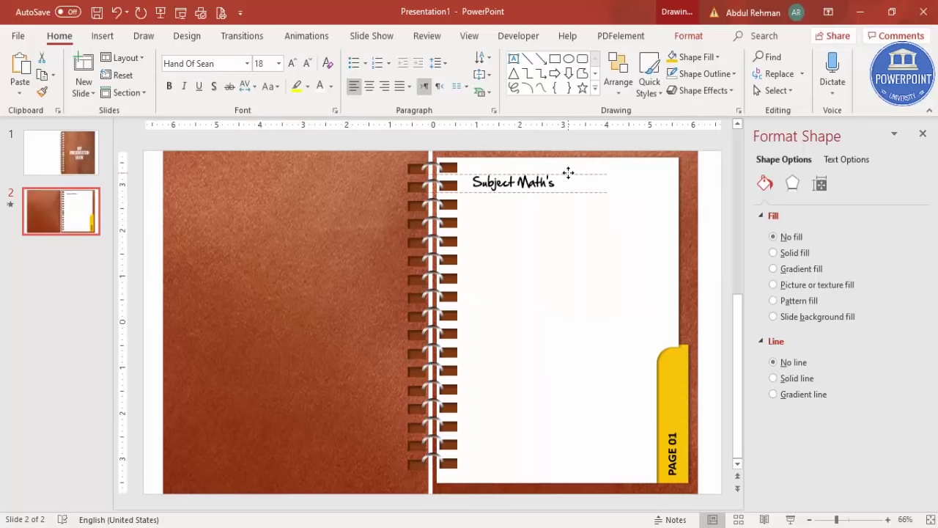
{"action": "left_click", "coordinate": [531, 238]}
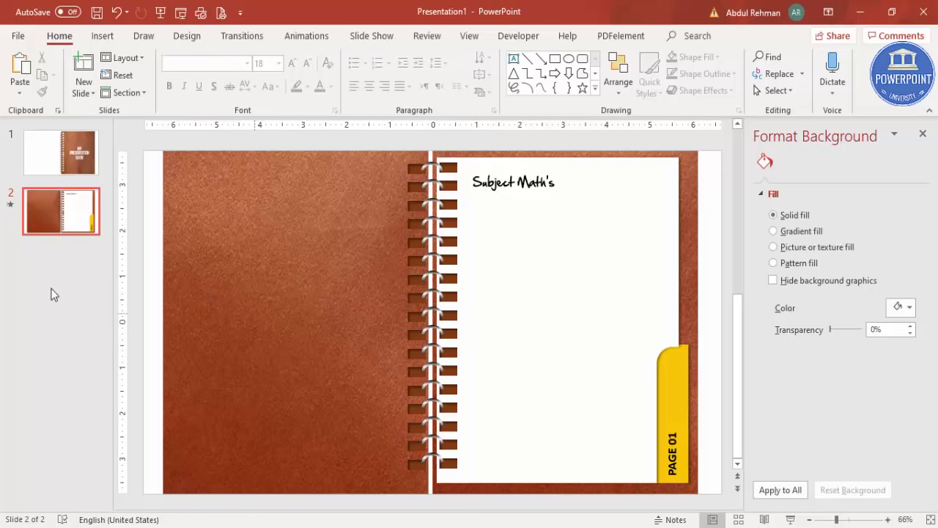
- Duplicate slide 2 and copy the white page with its tab onto the left half
{"action": "right_click", "coordinate": [73, 225]}
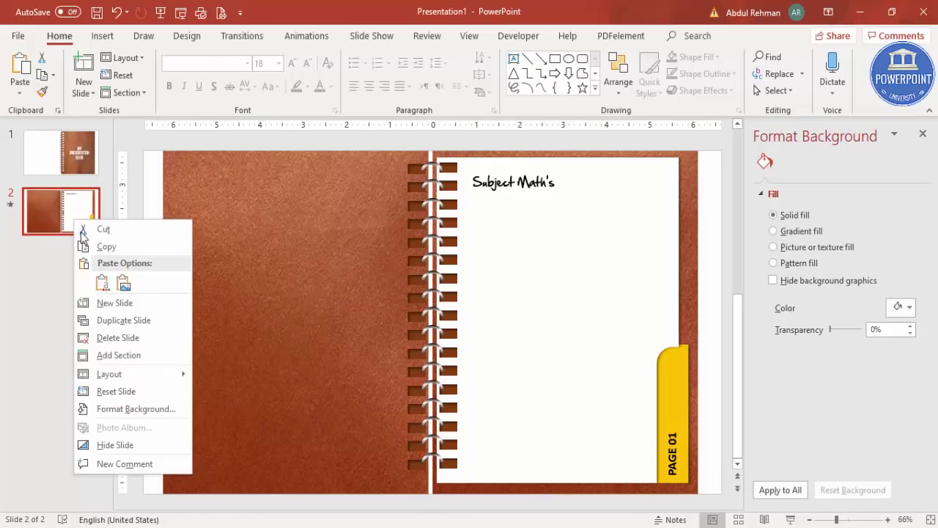
{"action": "left_click", "coordinate": [144, 321]}
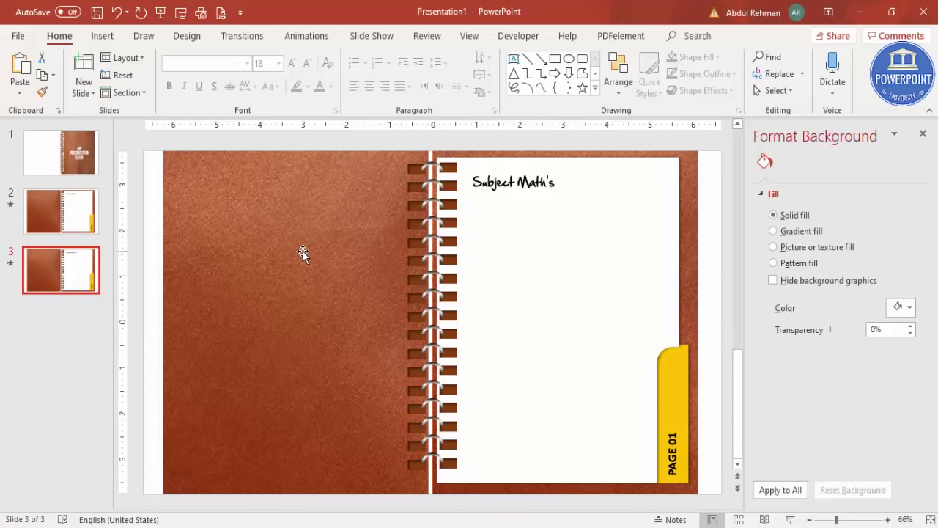
{"action": "left_click", "coordinate": [537, 283]}
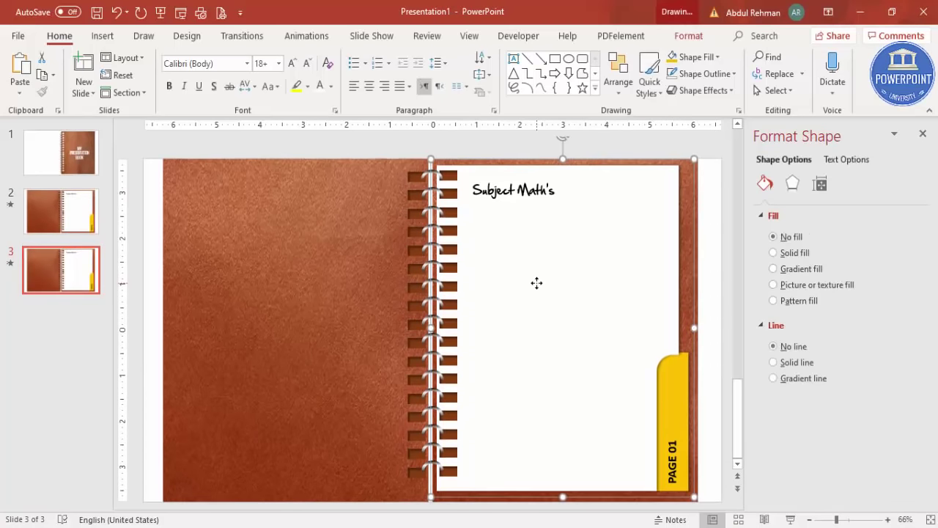
{"action": "left_click_drag", "start_coordinate": [593, 283], "coordinate": [324, 266]}
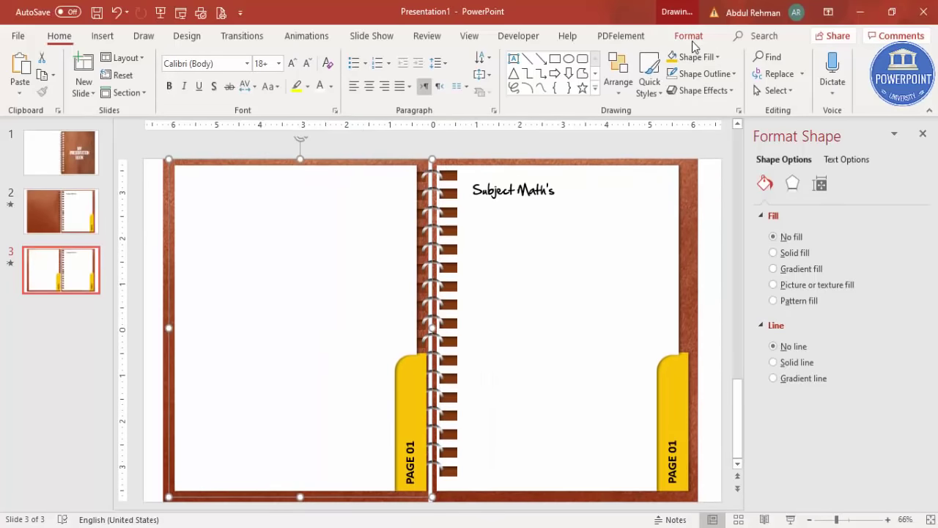
- Flip the copied page horizontally so its tab sits on the left, then view shadow presets
{"action": "left_click", "coordinate": [688, 35]}
{"action": "left_click", "coordinate": [780, 90]}
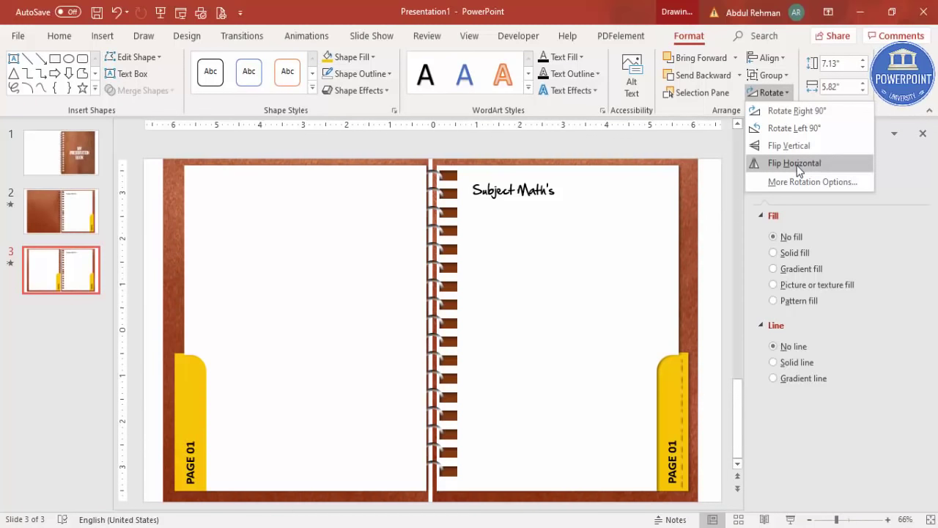
{"action": "left_click", "coordinate": [797, 165]}
{"action": "left_click", "coordinate": [793, 183]}
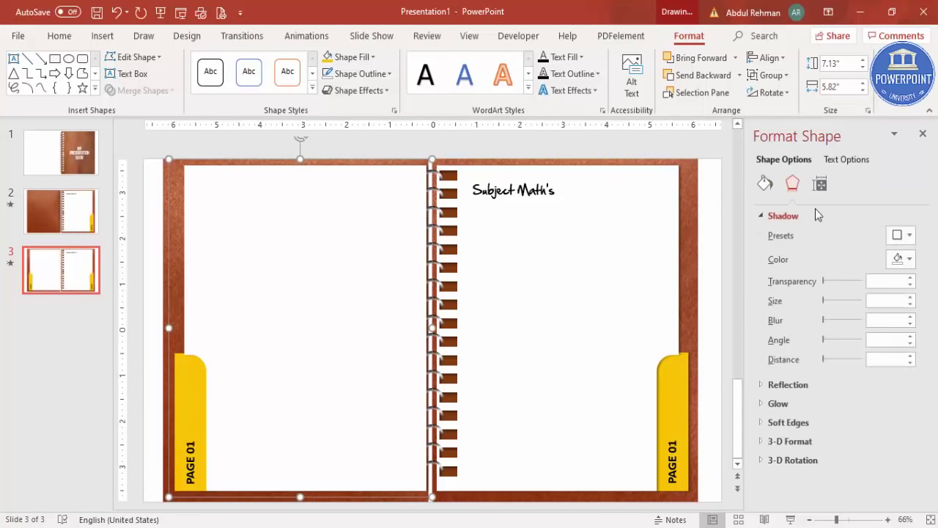
{"action": "left_click", "coordinate": [906, 236]}
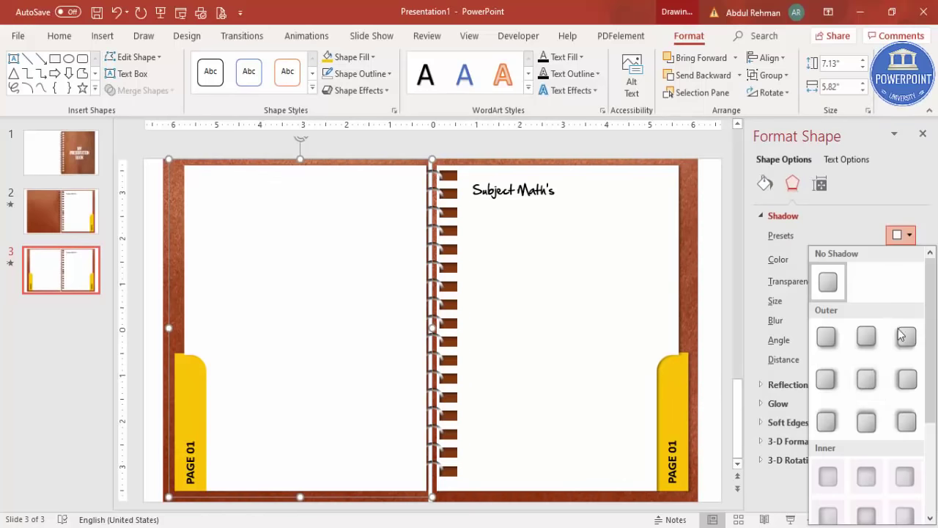